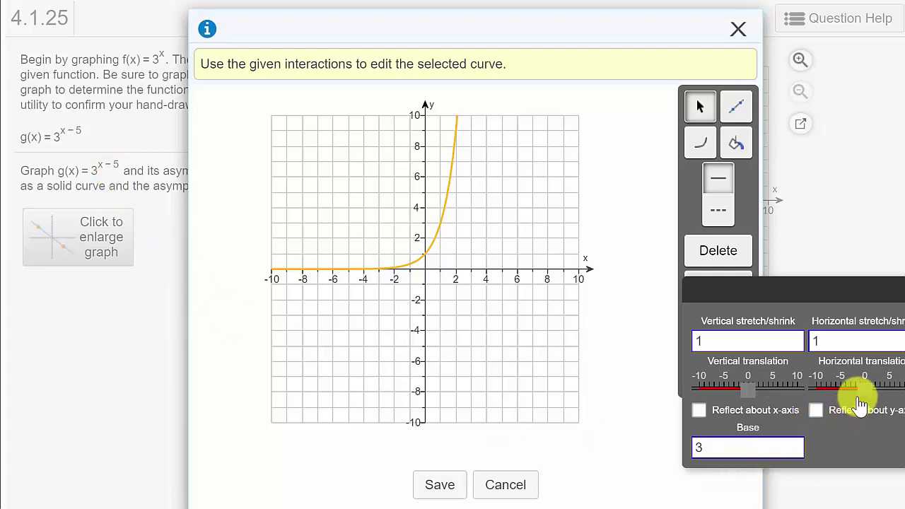
Step: Set the exponential curve's horizontal translation to 5 so it represents g(x) = 3^(x−5)
drag(865, 396, 897, 411)
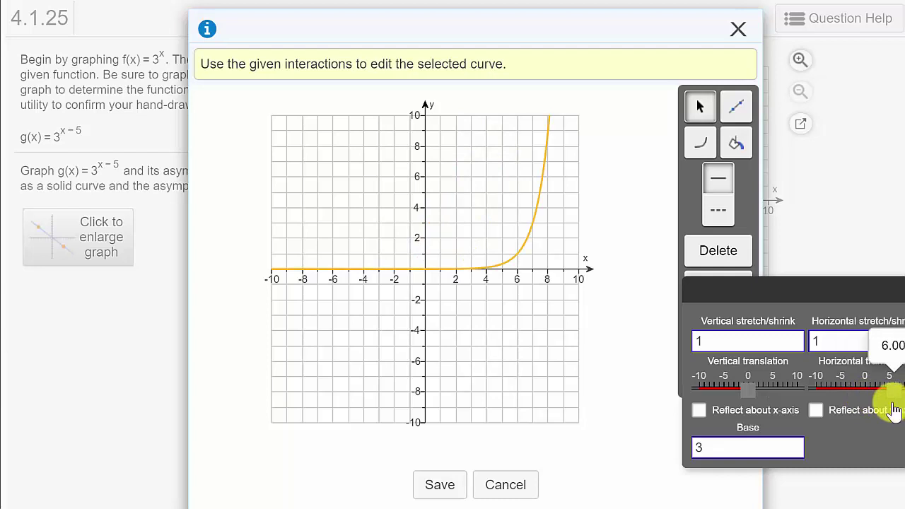
drag(896, 410, 891, 411)
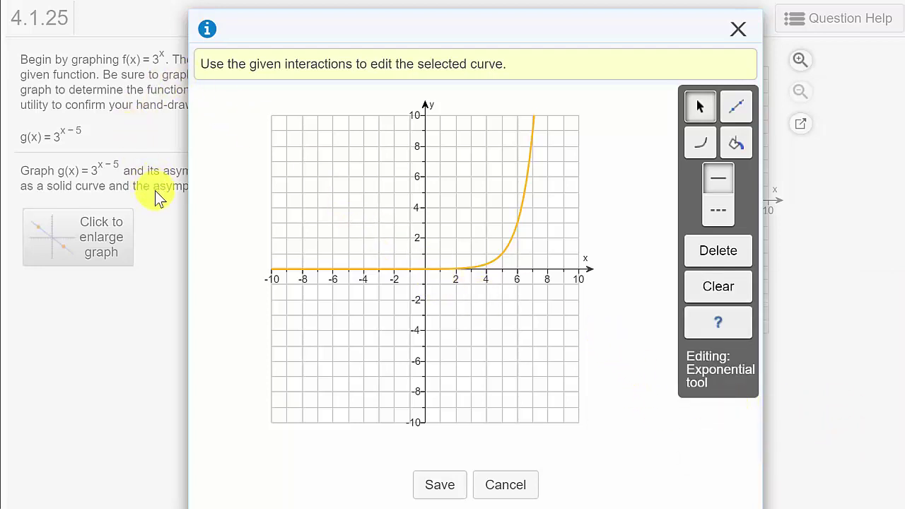
Step: Draw the asymptote as a dashed line through (6,0) and (8,0), and save the graph as the answer
click(738, 116)
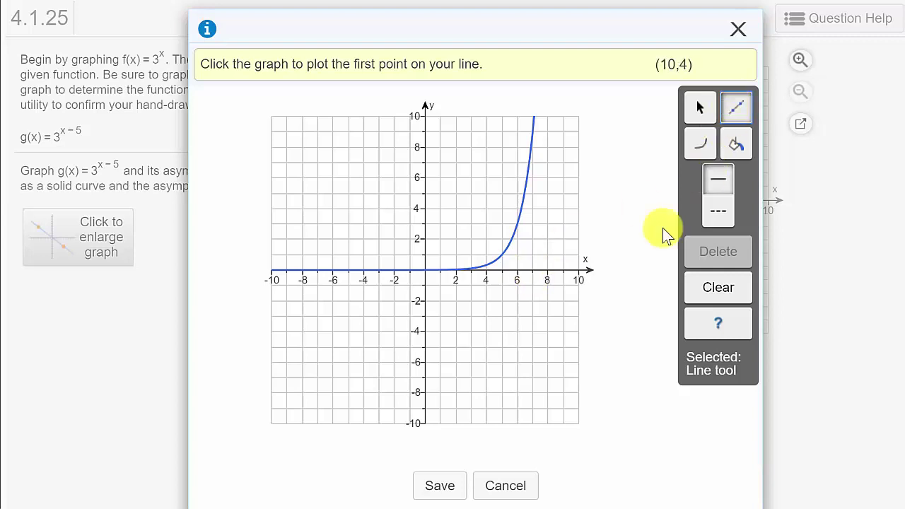
click(518, 271)
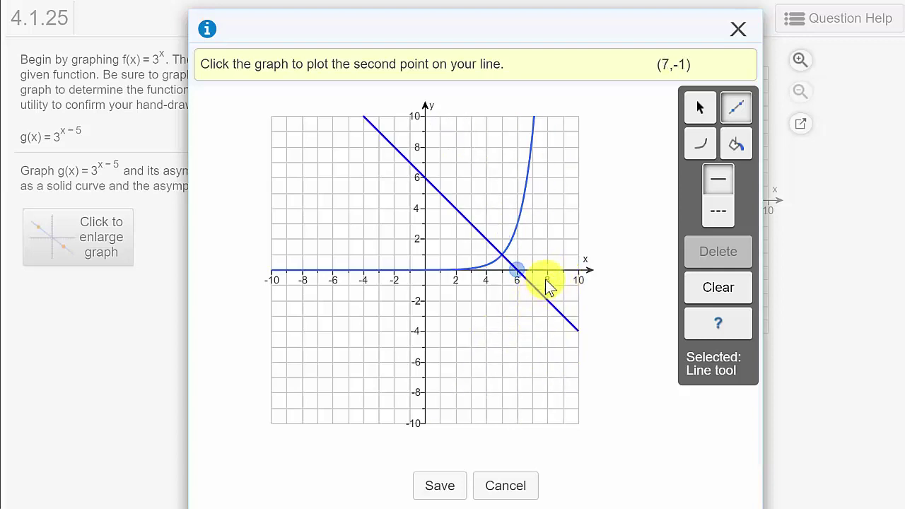
click(554, 271)
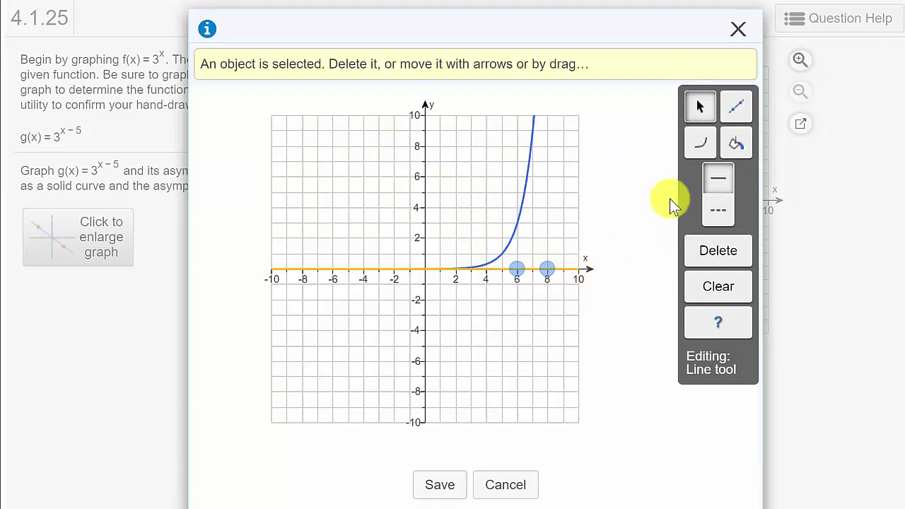
click(720, 219)
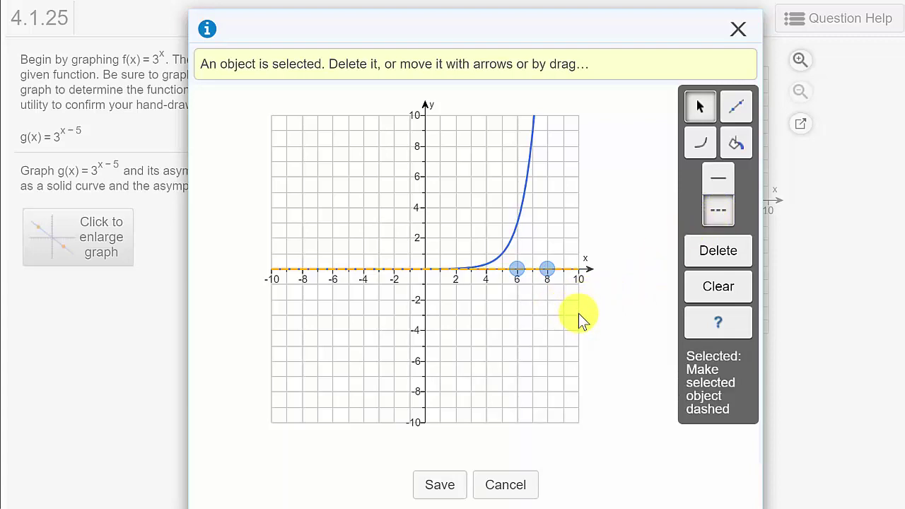
click(443, 487)
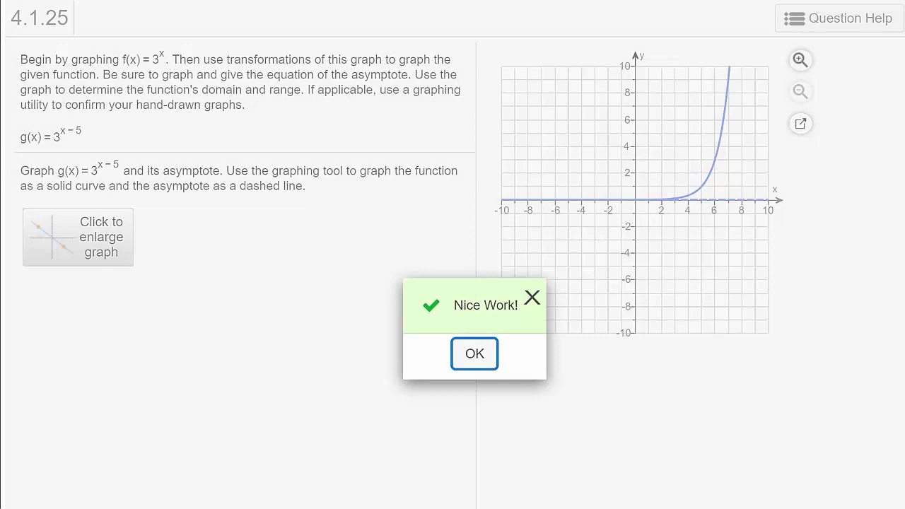
click(489, 350)
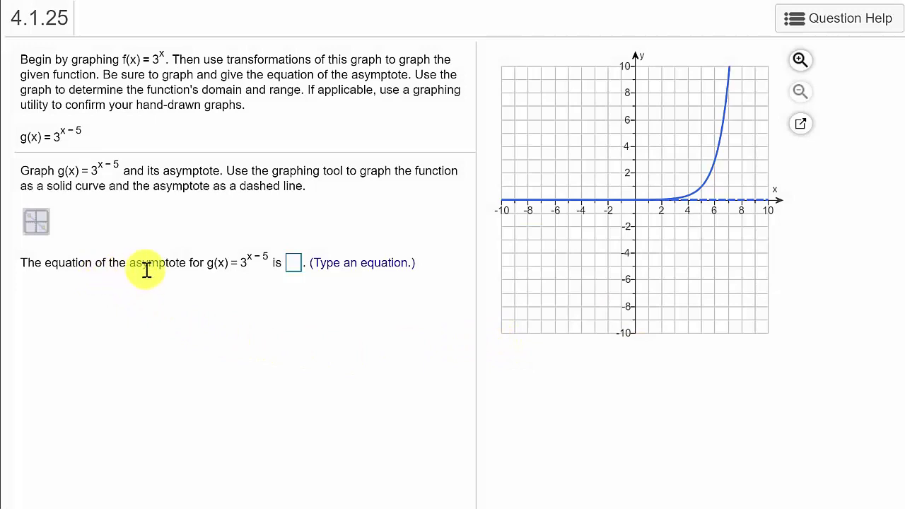
Step: Answer the asymptote equation for g(x) with y = 0 and submit it
click(295, 264)
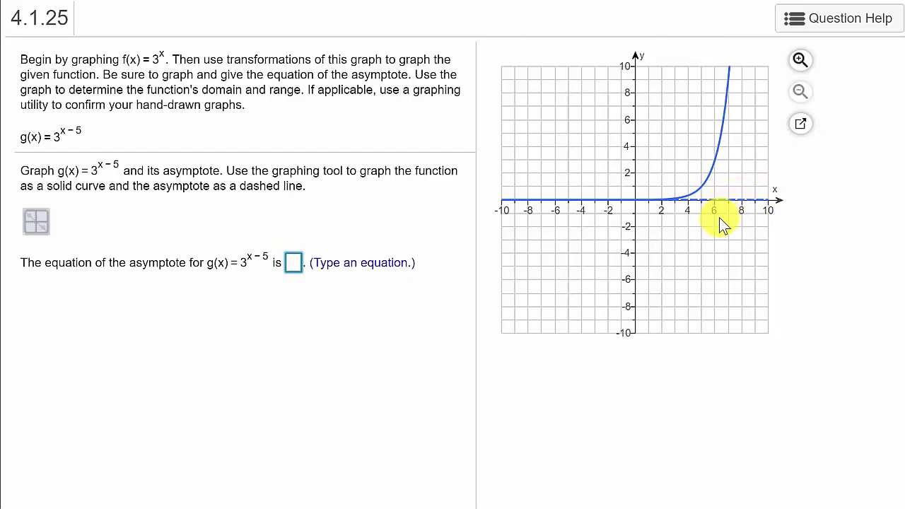
text(y)
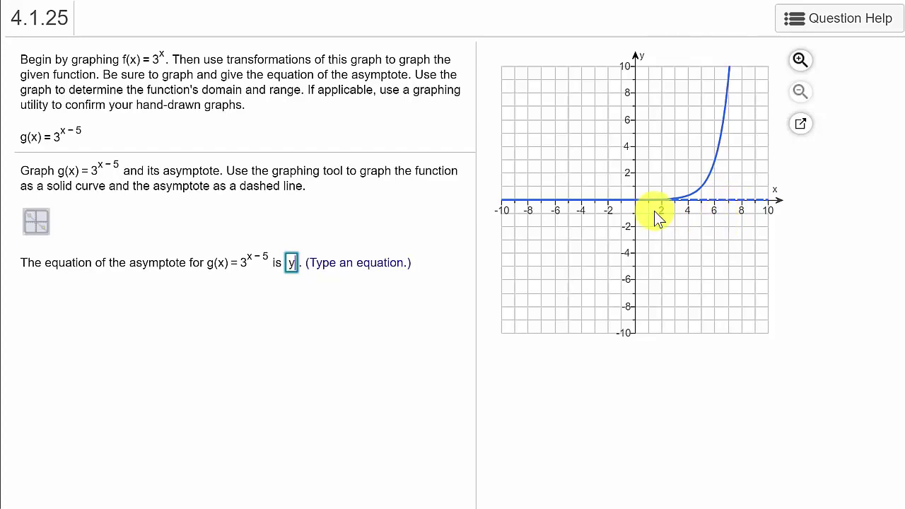
text( = 0)
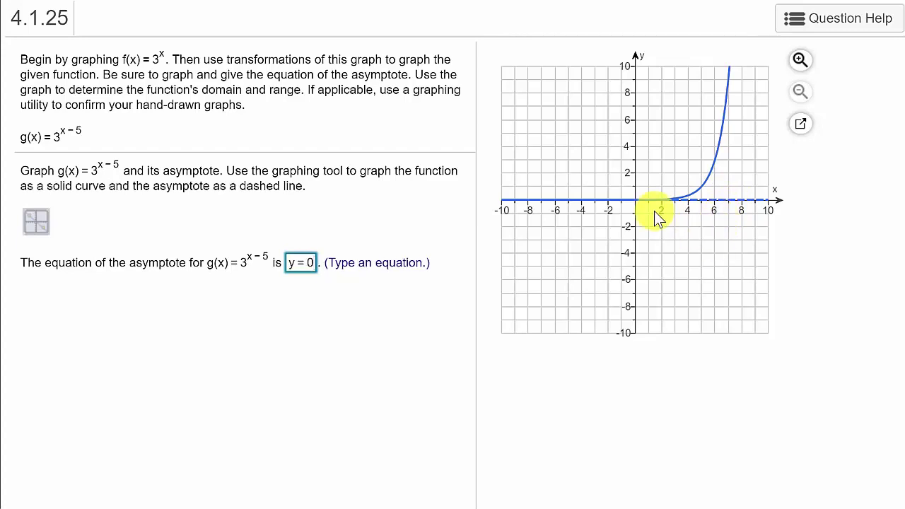
key(Return)
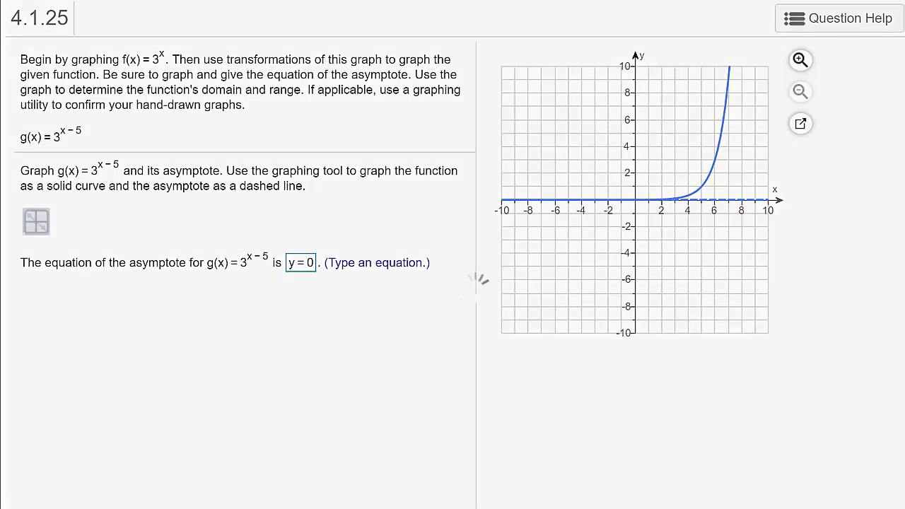
click(473, 355)
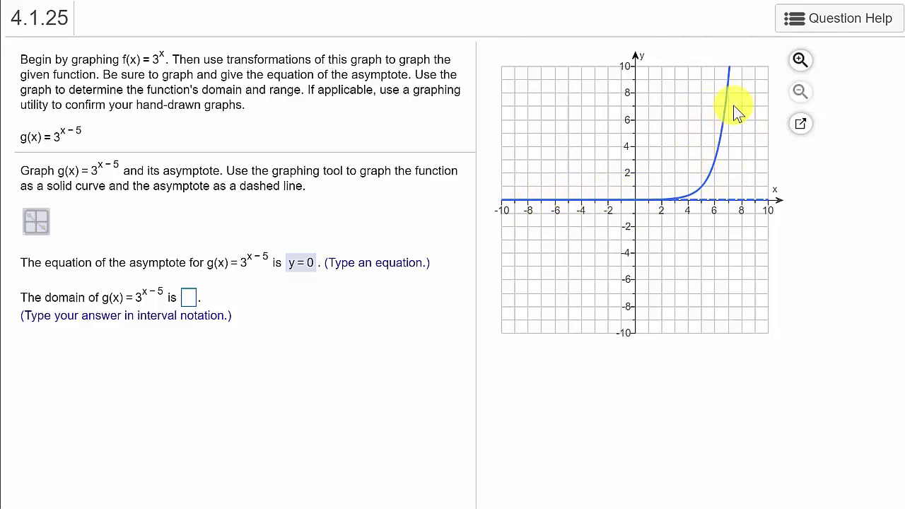
Step: Answer the domain of g(x) with (−∞,∞) in interval notation and submit it
click(190, 298)
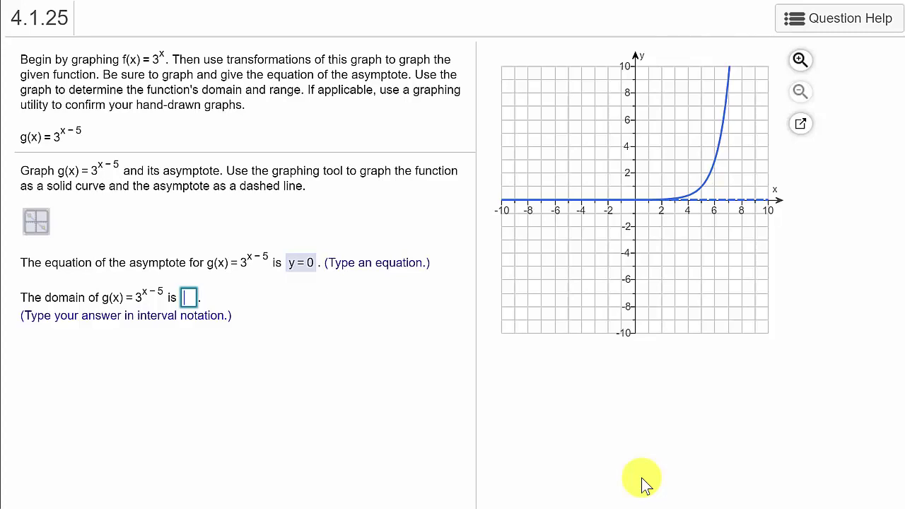
text((-)
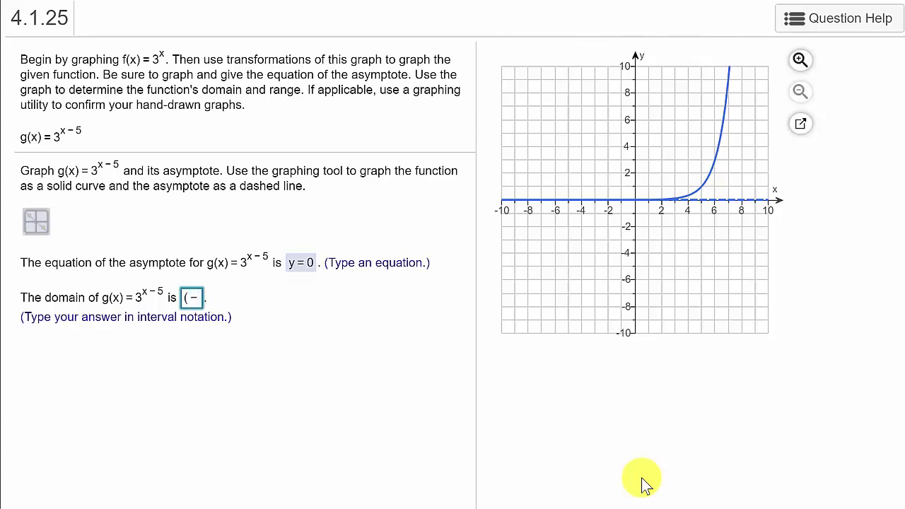
text(o)
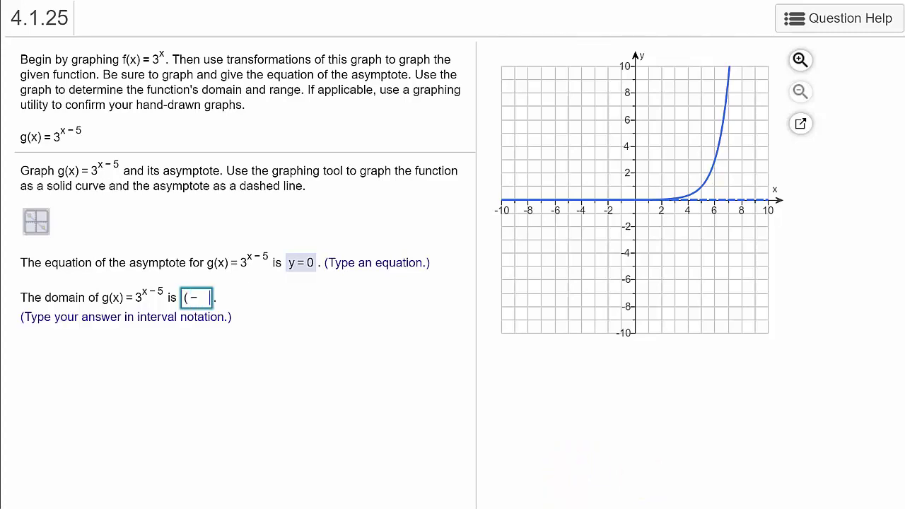
text(,)
text(oo)
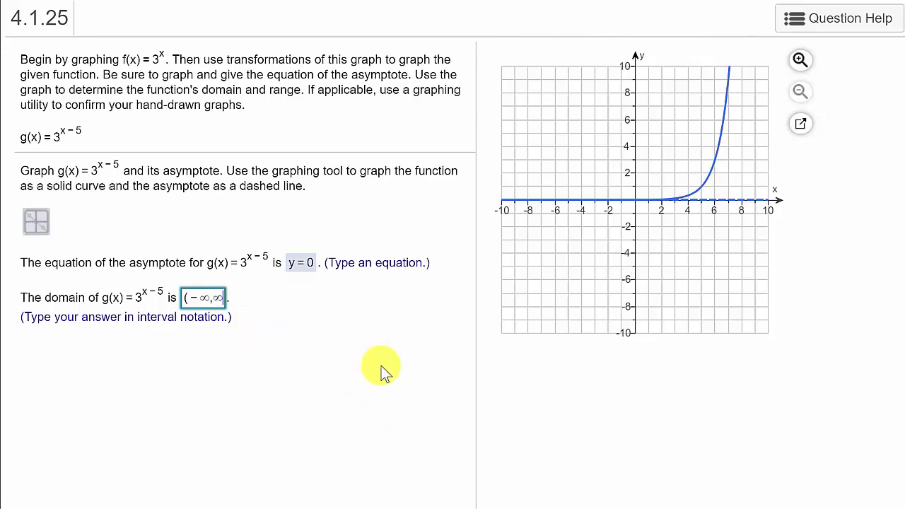
text())
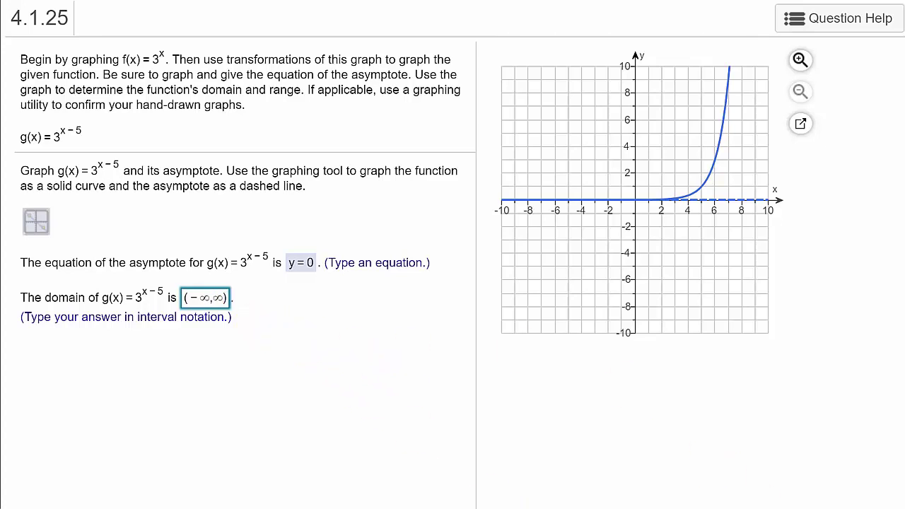
click(468, 283)
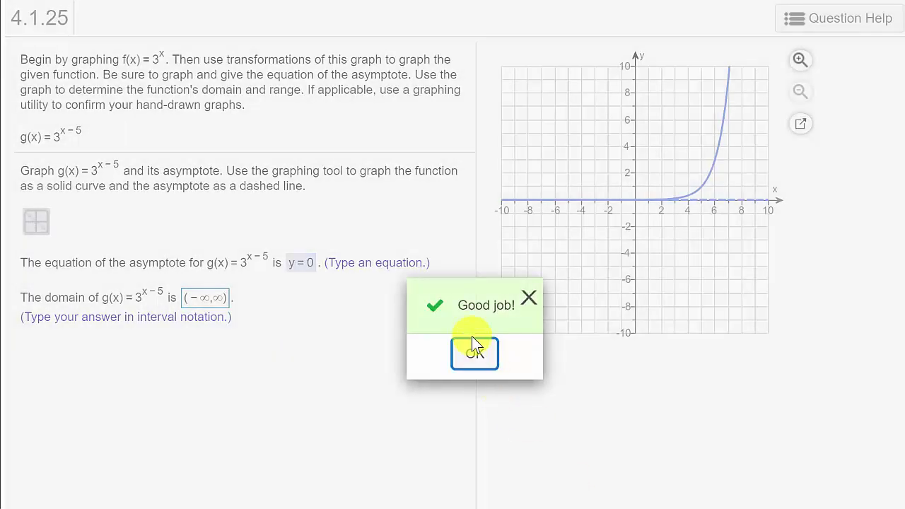
click(476, 358)
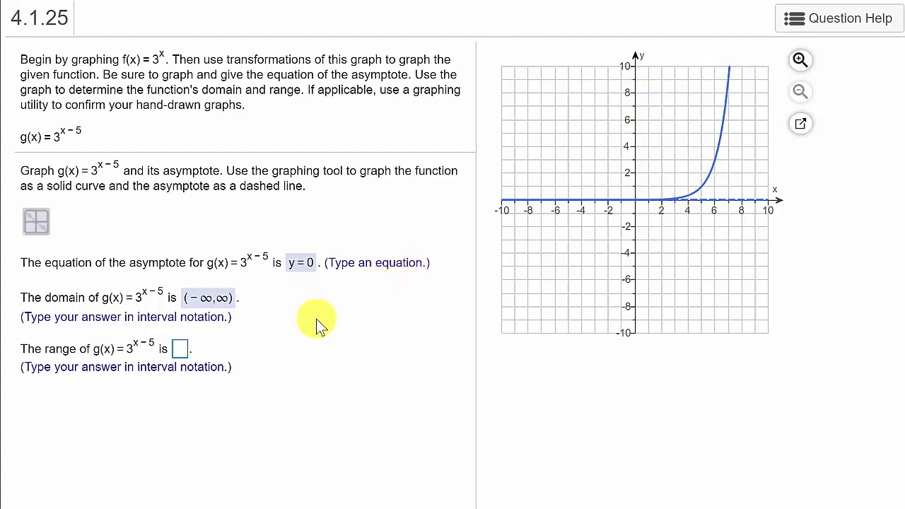
Step: Answer the range of g(x) with (0,∞) in interval notation and submit it
click(181, 350)
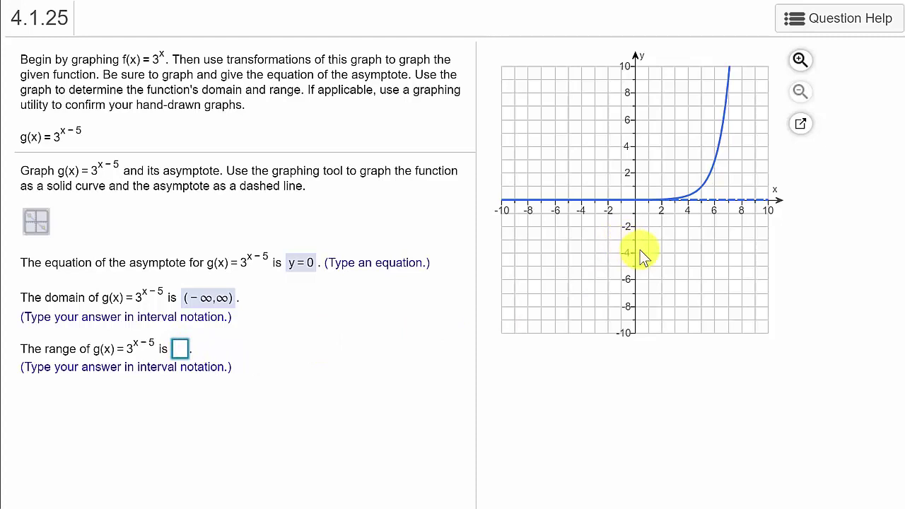
text((0)
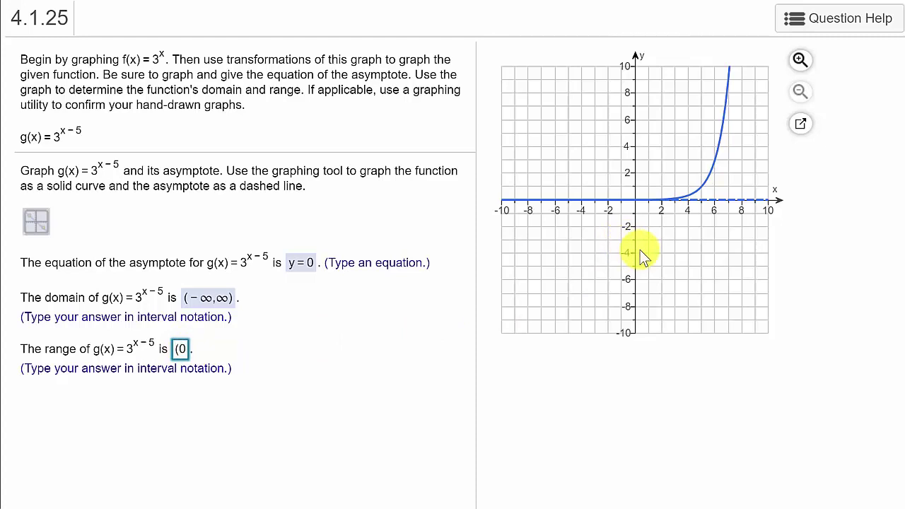
text(,)
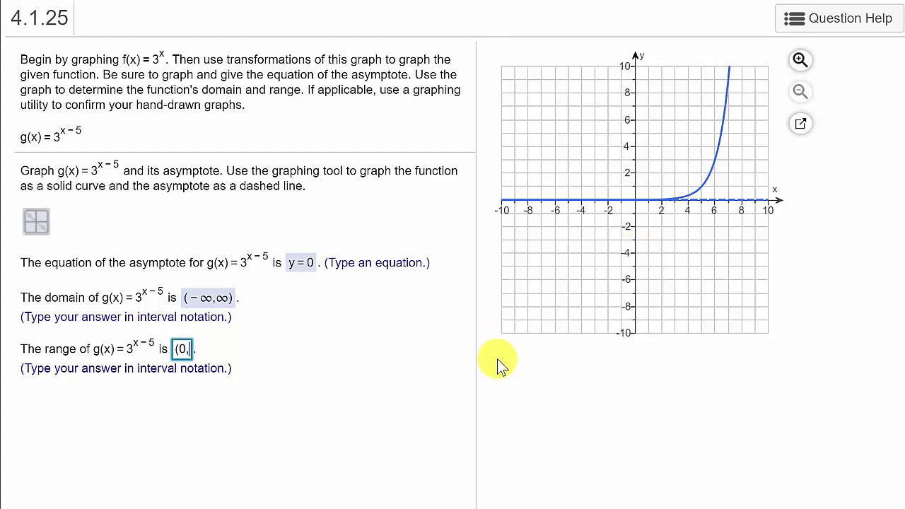
text(∞)
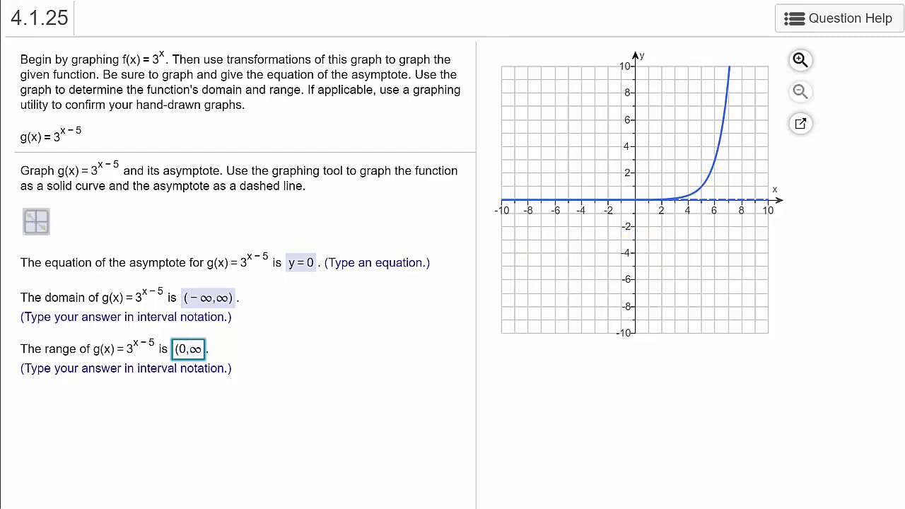
text())
key(Return)
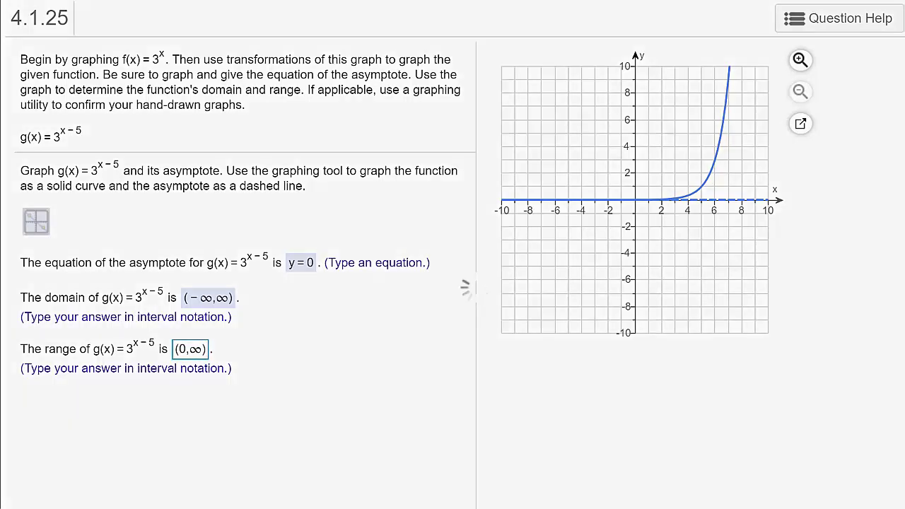
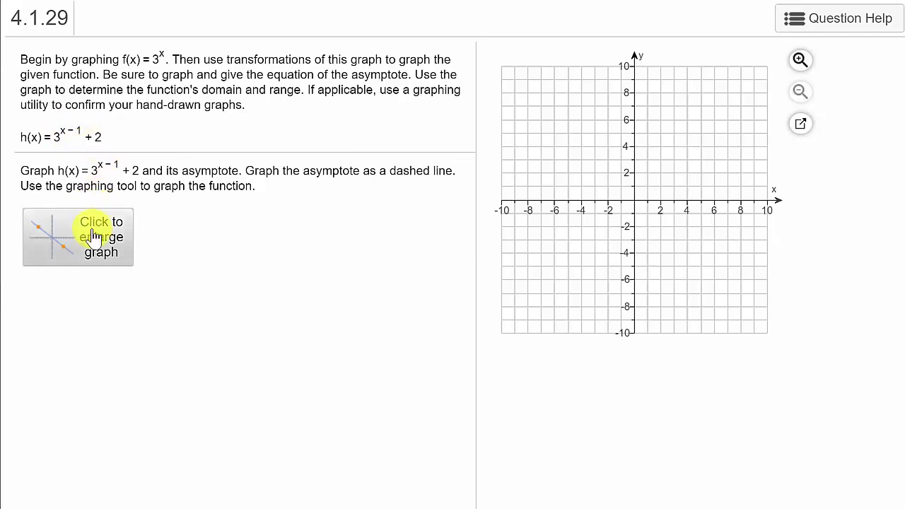
Step: Enlarge the graph for h(x) = 3^(x−1) + 2 and plot an exponential curve with the Exponential tool
click(127, 256)
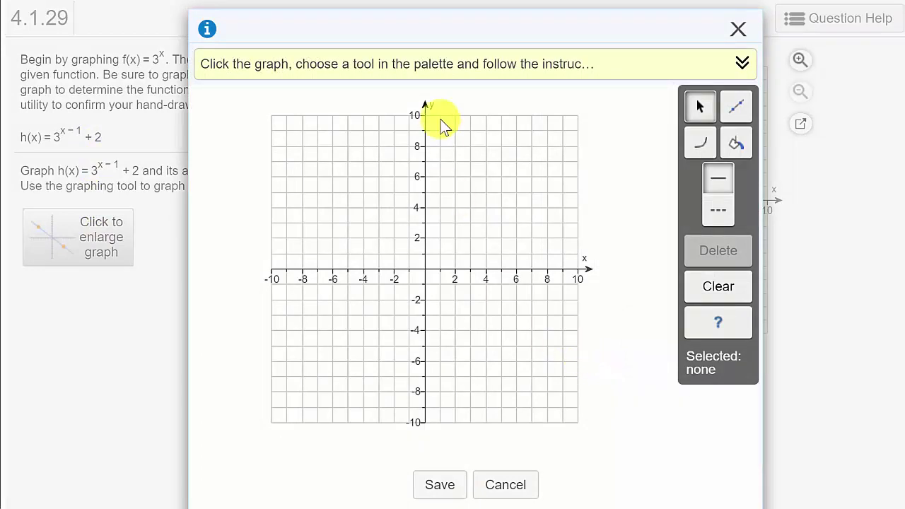
drag(458, 22, 455, 16)
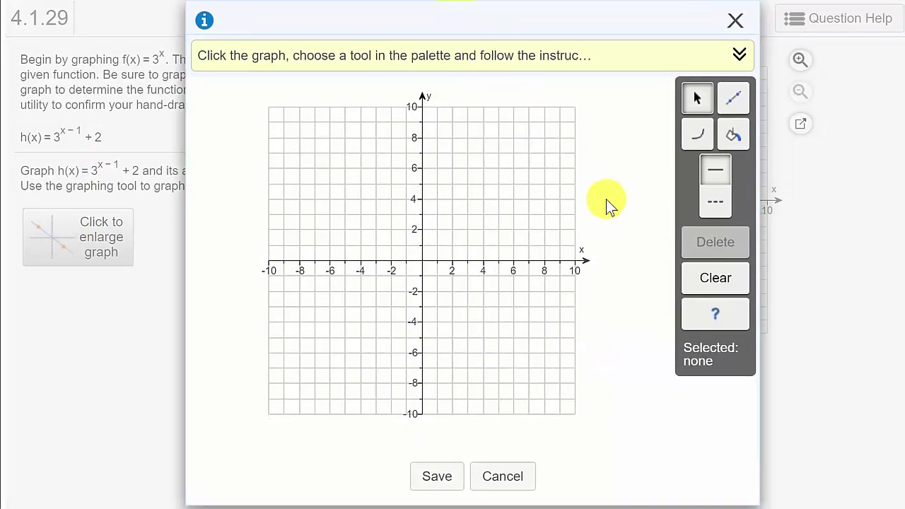
click(697, 140)
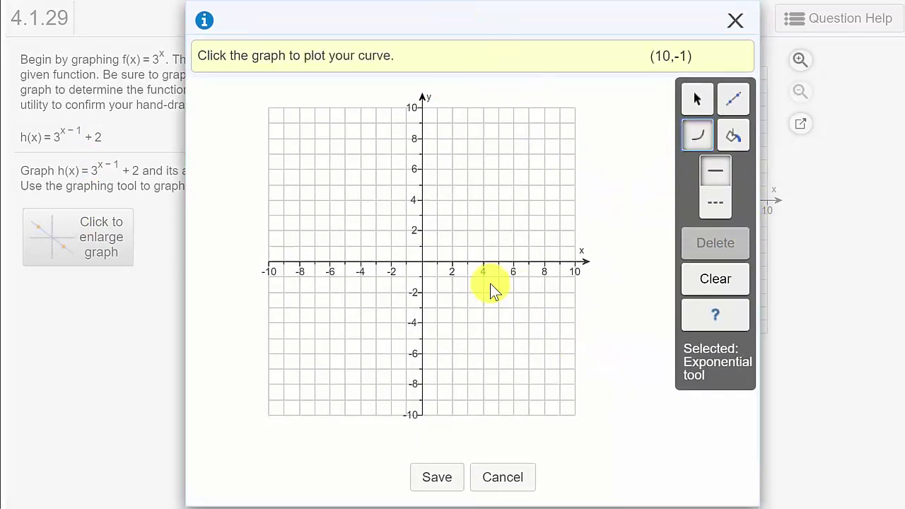
click(415, 233)
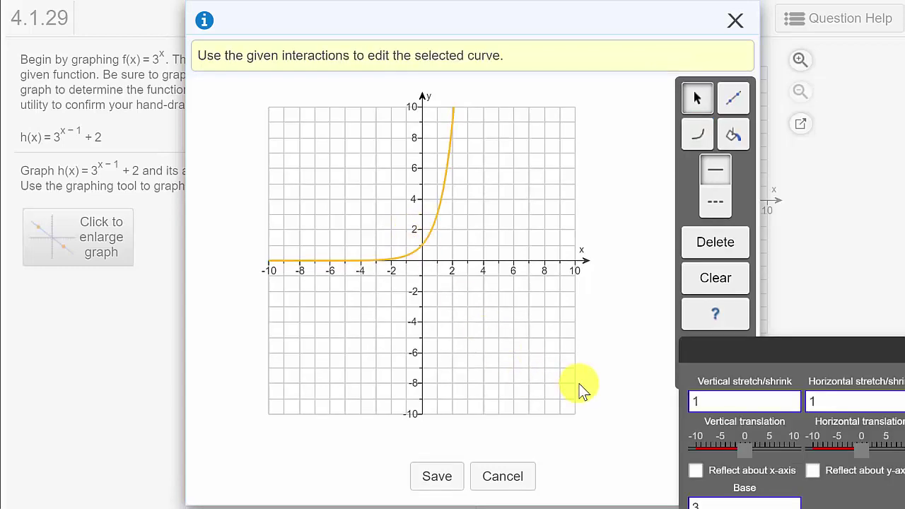
Step: Set the exponential curve's horizontal translation to 1 and its vertical translation to 2, and close the curve settings
drag(802, 348, 771, 267)
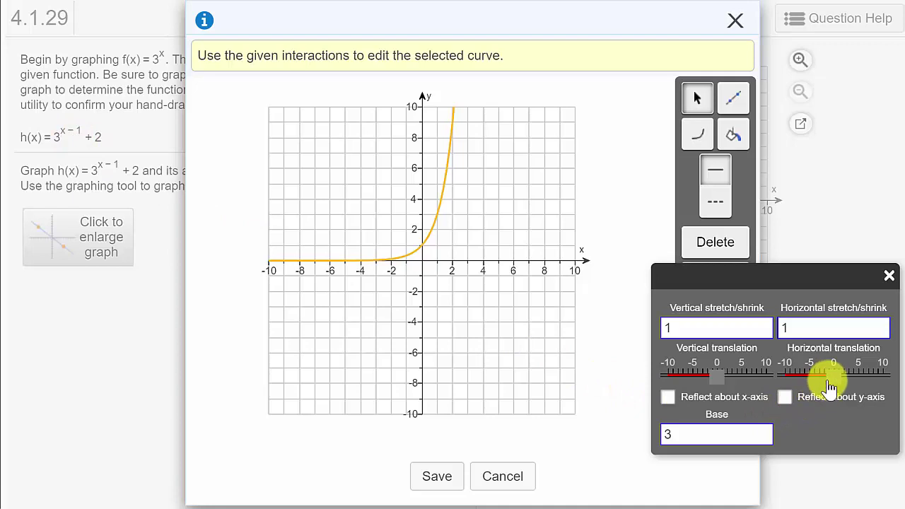
drag(836, 376, 839, 379)
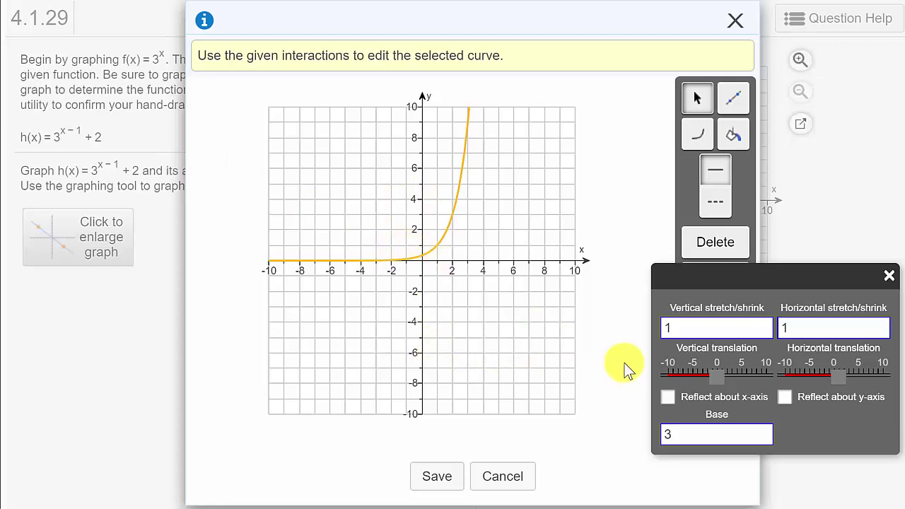
drag(717, 382, 730, 382)
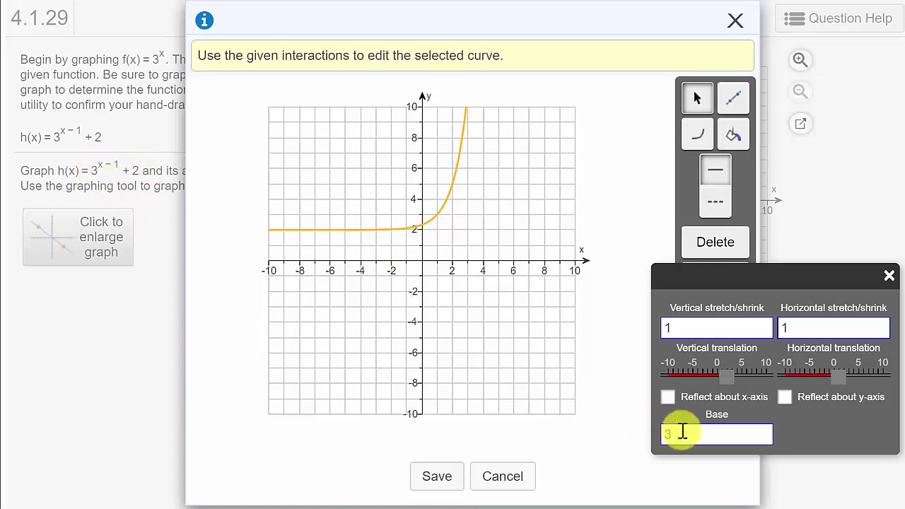
click(700, 414)
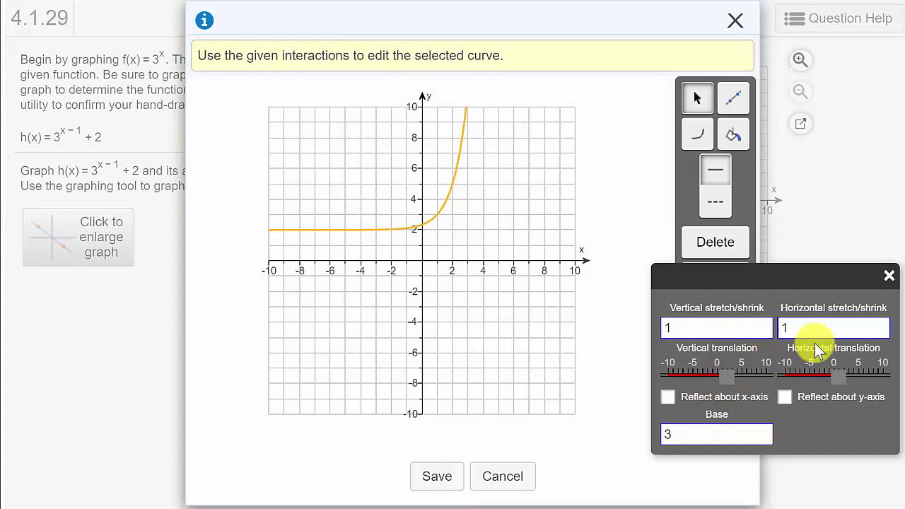
click(889, 275)
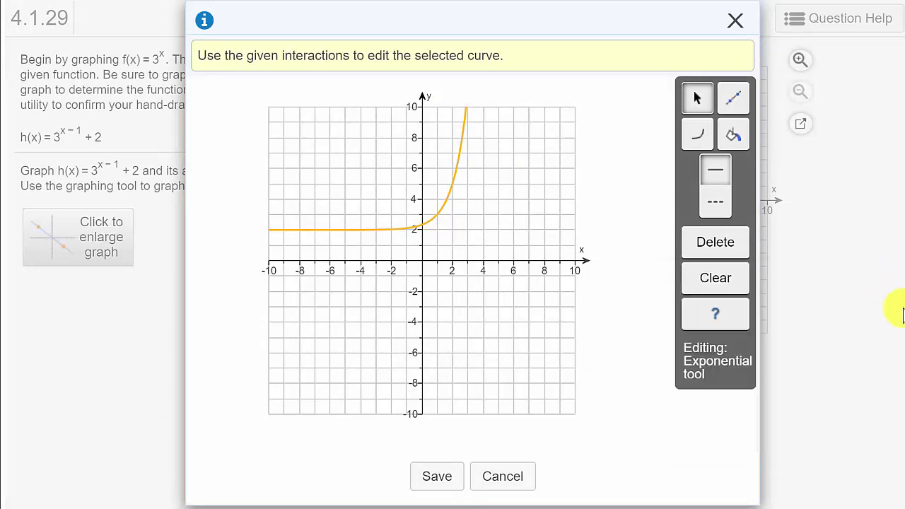
Step: Draw the asymptote of h(x) as a dashed line through (2, 2) and (9, 2), and save and submit the graph
click(735, 104)
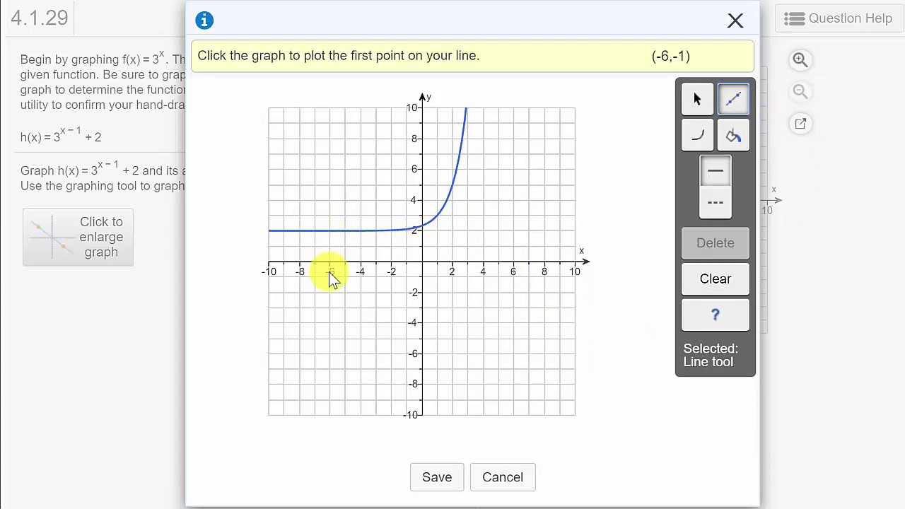
click(450, 233)
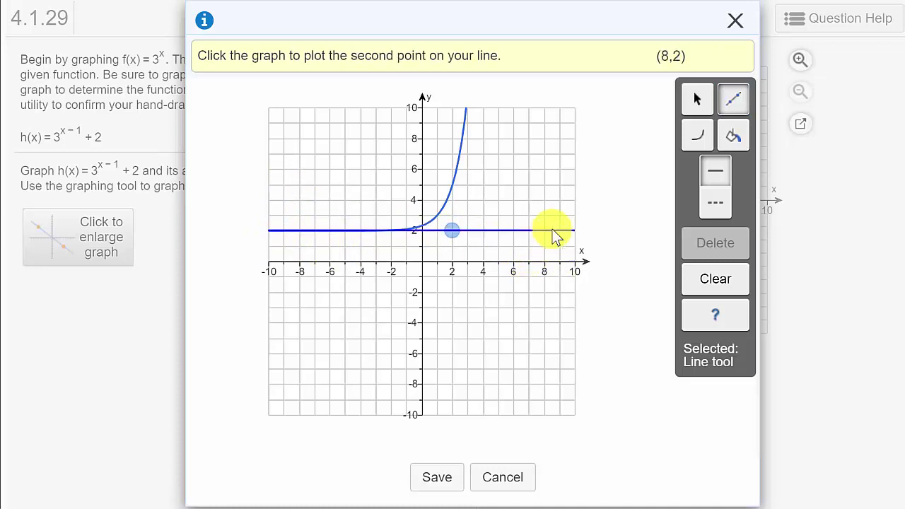
click(554, 229)
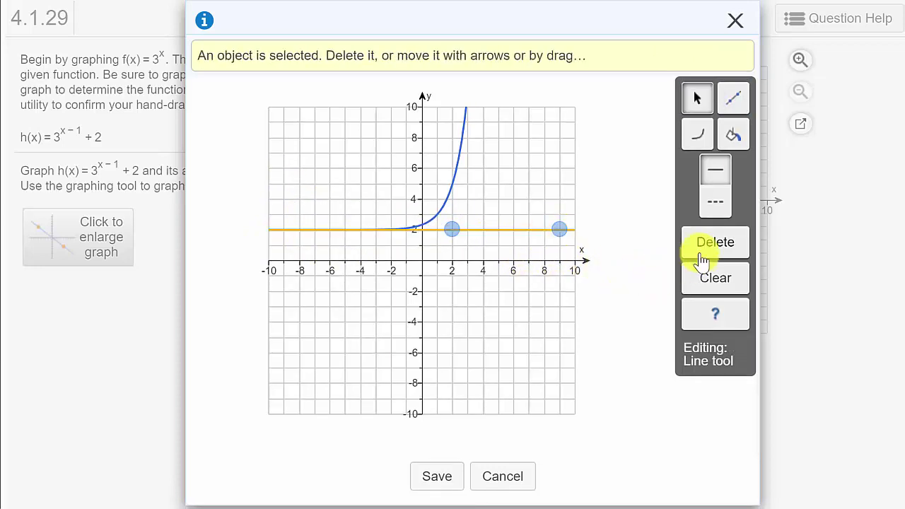
click(715, 205)
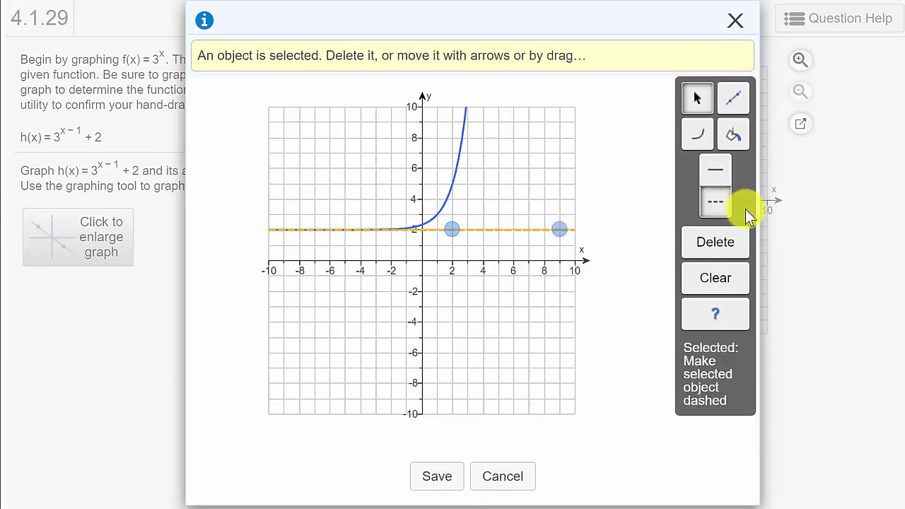
click(438, 476)
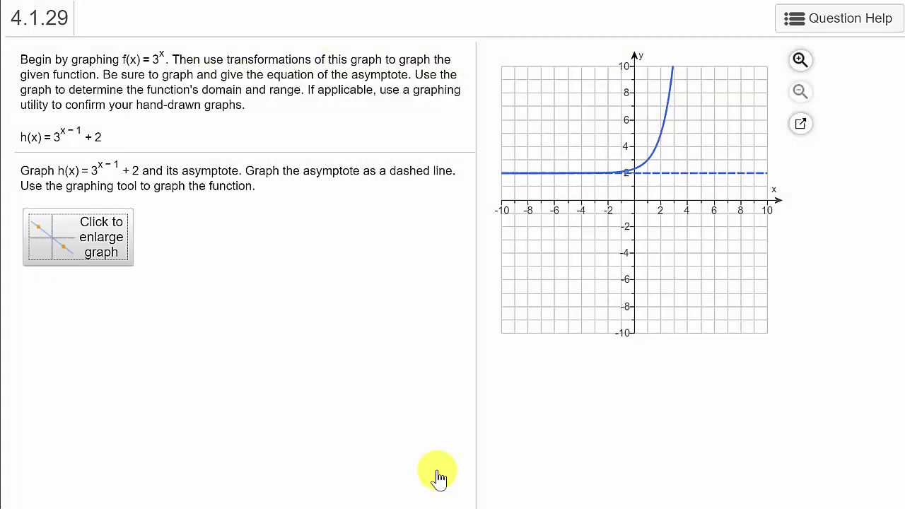
click(689, 471)
click(478, 356)
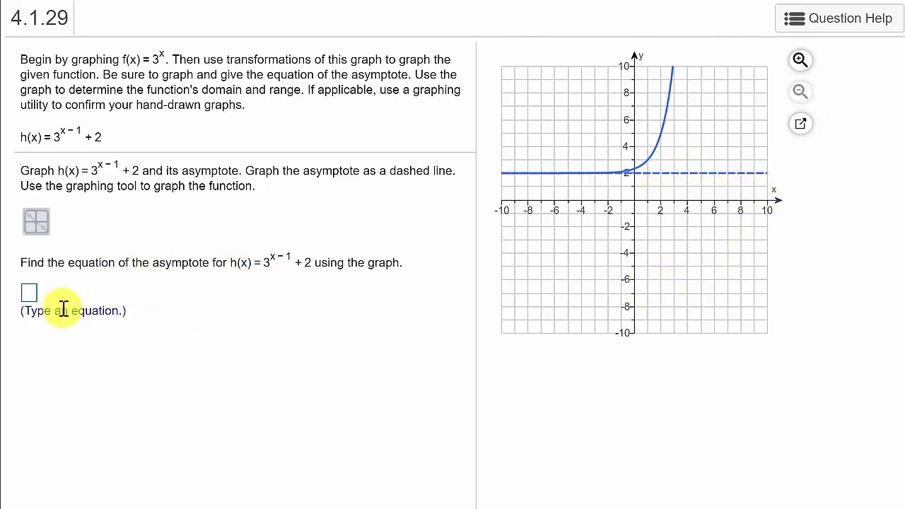
Step: Answer the asymptote equation of h(x) with y = 2 and submit it
click(27, 294)
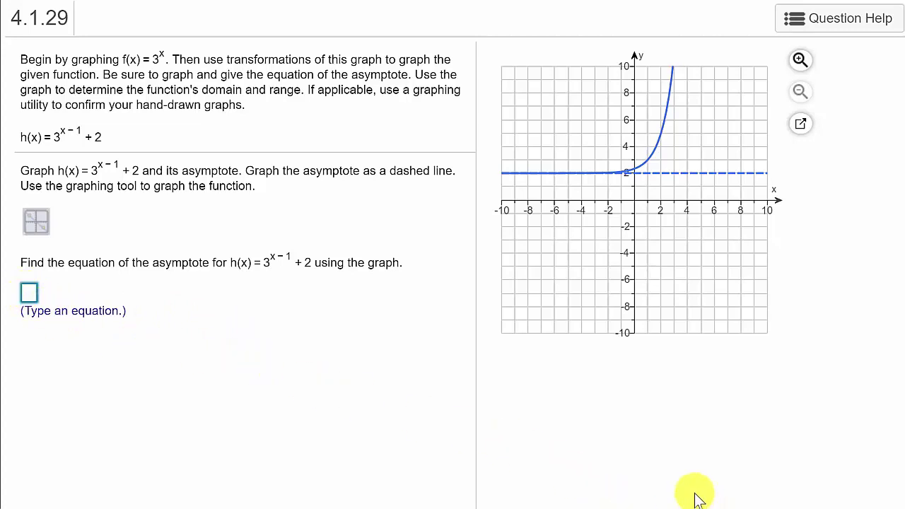
text(y = )
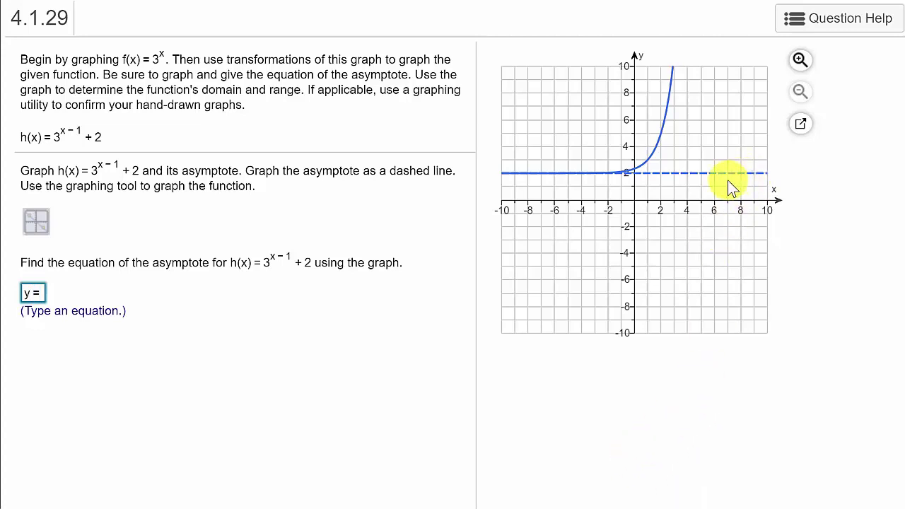
text(2)
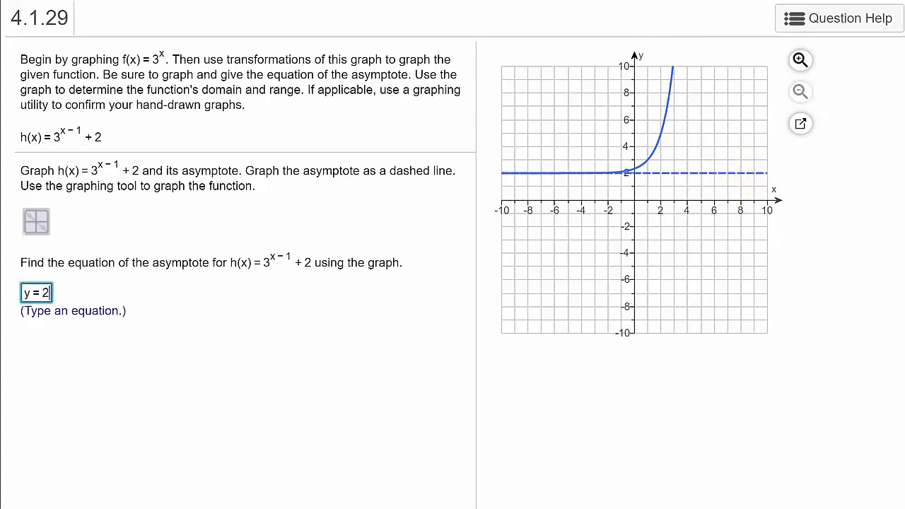
key(Return)
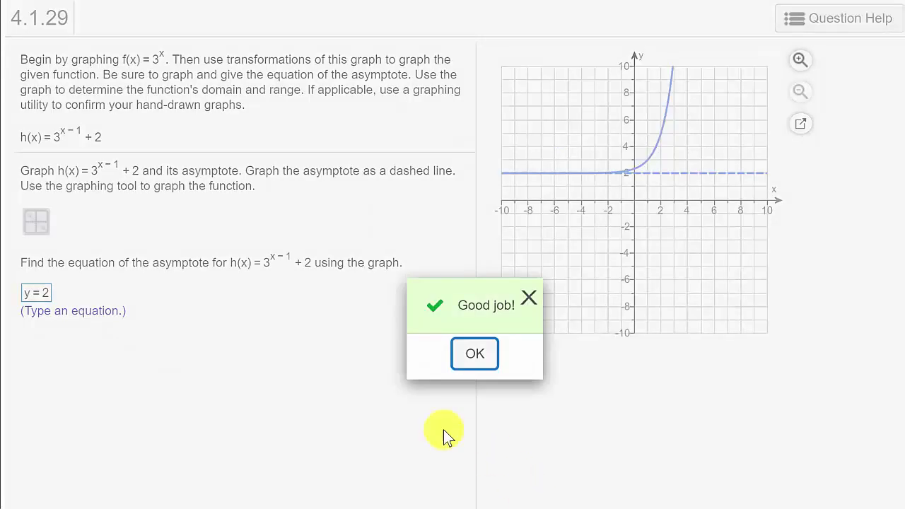
click(472, 355)
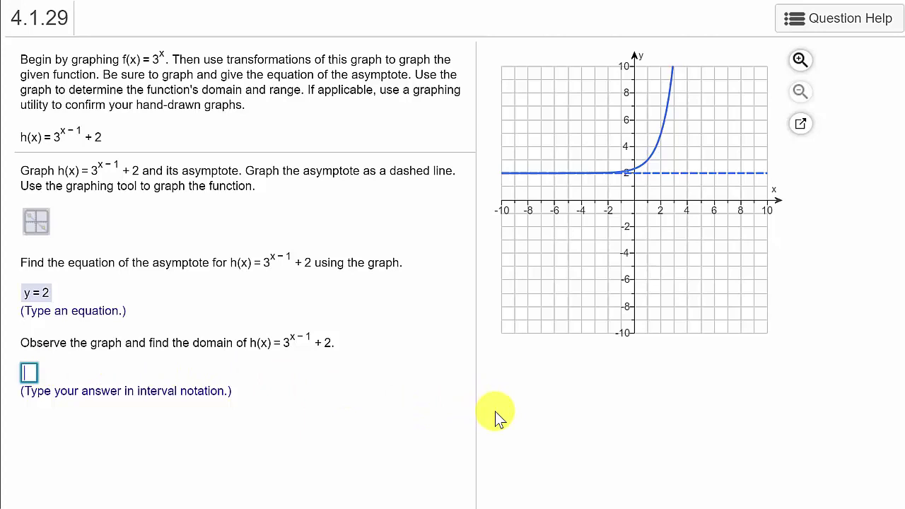
Step: Answer the domain of h(x) with (−∞,∞) in interval notation and submit it
text(( −)
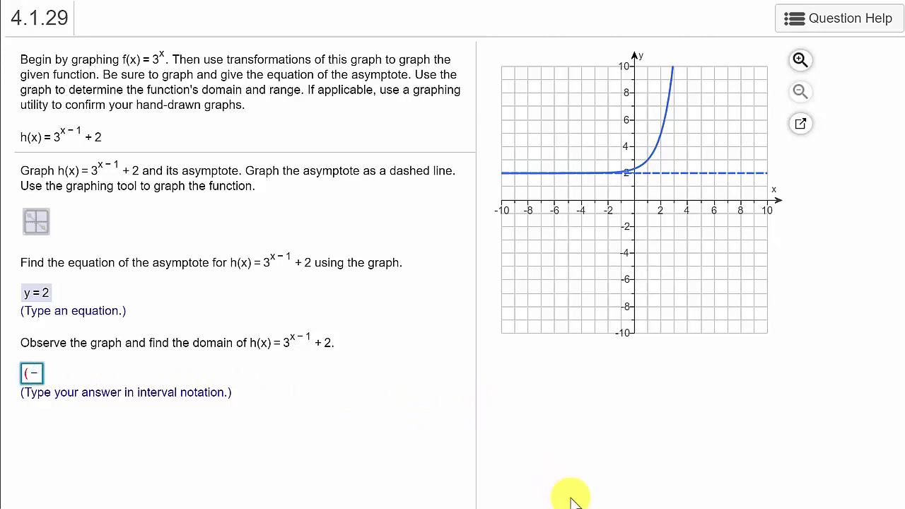
text(-∞,)
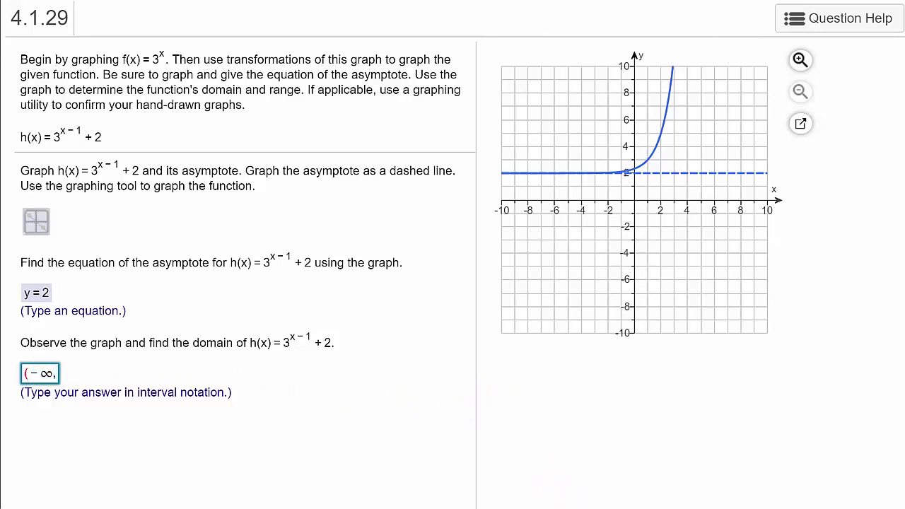
text(∞))
key(Return)
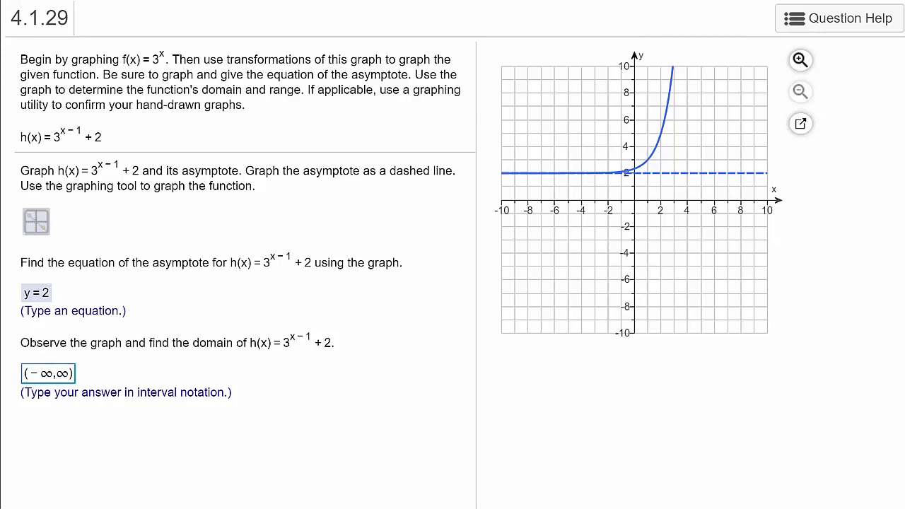
click(472, 361)
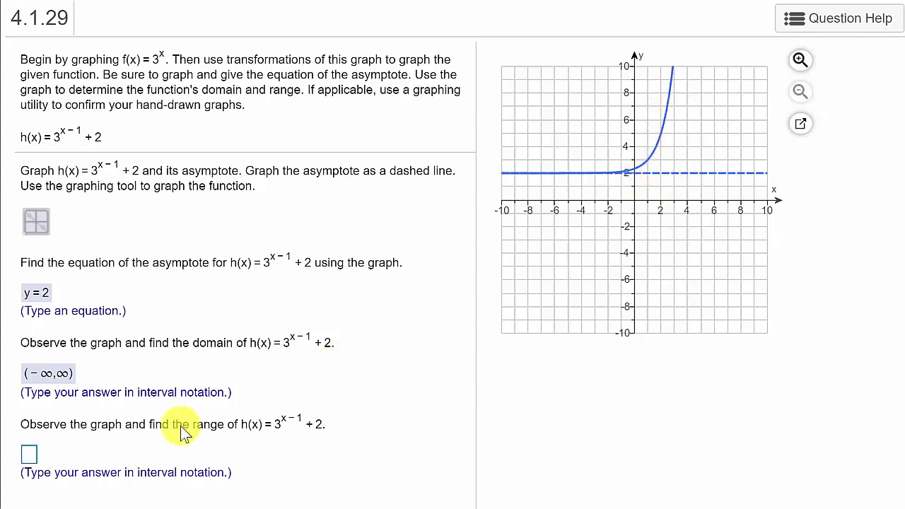
Step: Enter (2,∞) in interval notation as the range of h(x)
click(31, 457)
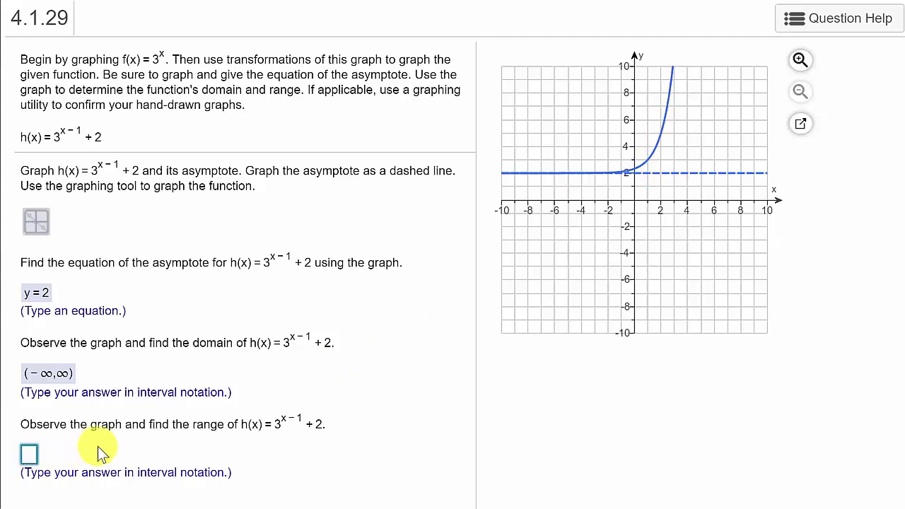
text(()
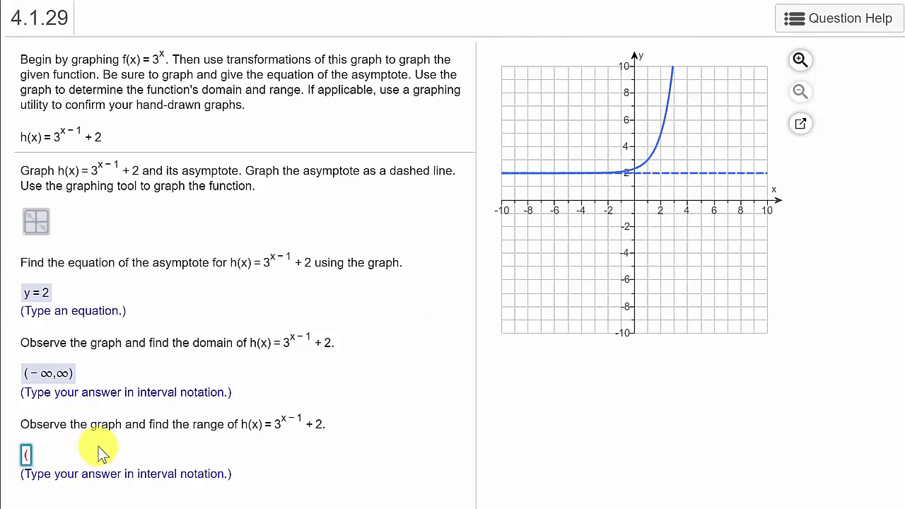
text(2)
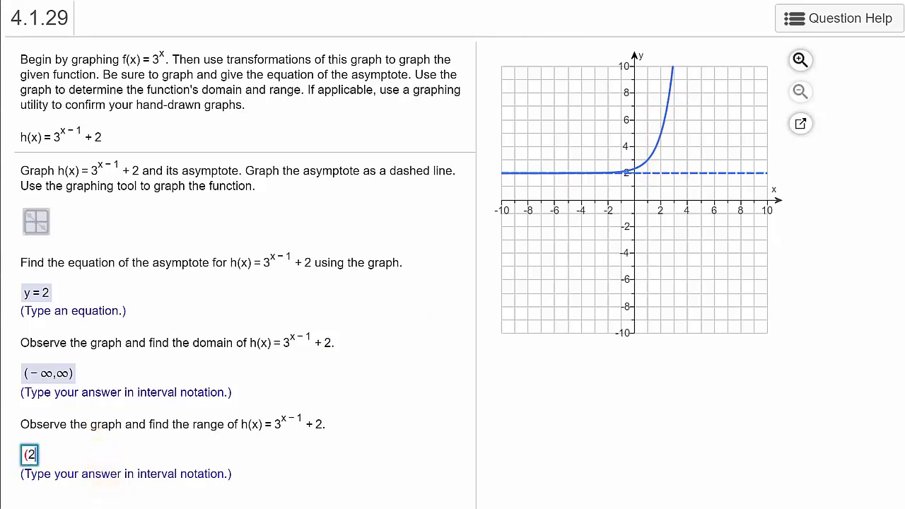
text(,∞))
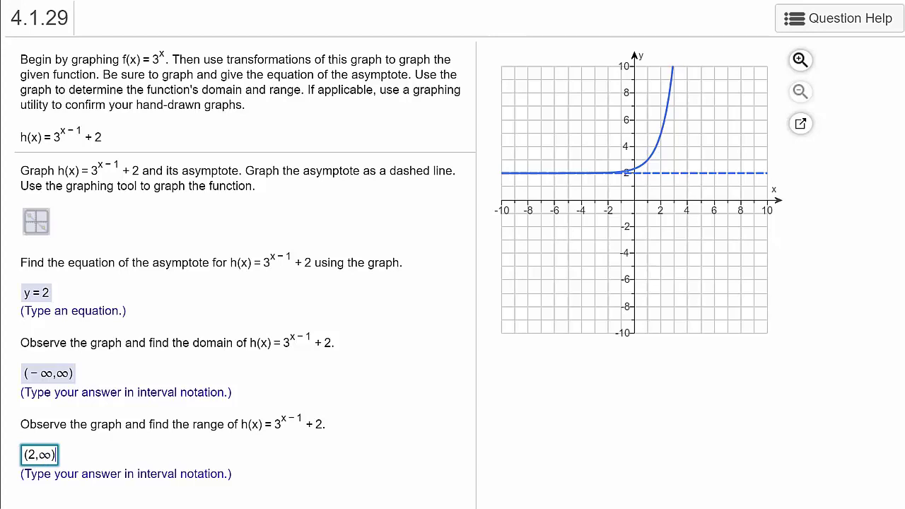
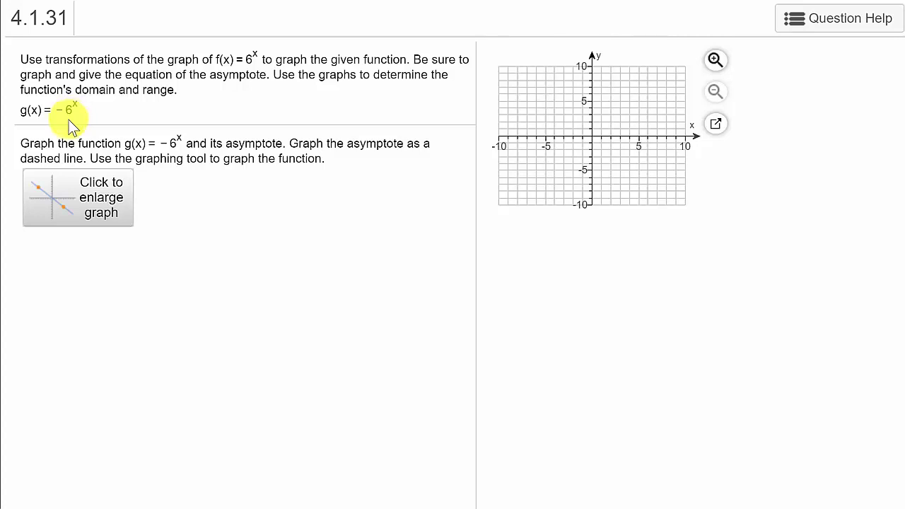
Step: Enlarge the graph for g(x) = −6^x
click(106, 209)
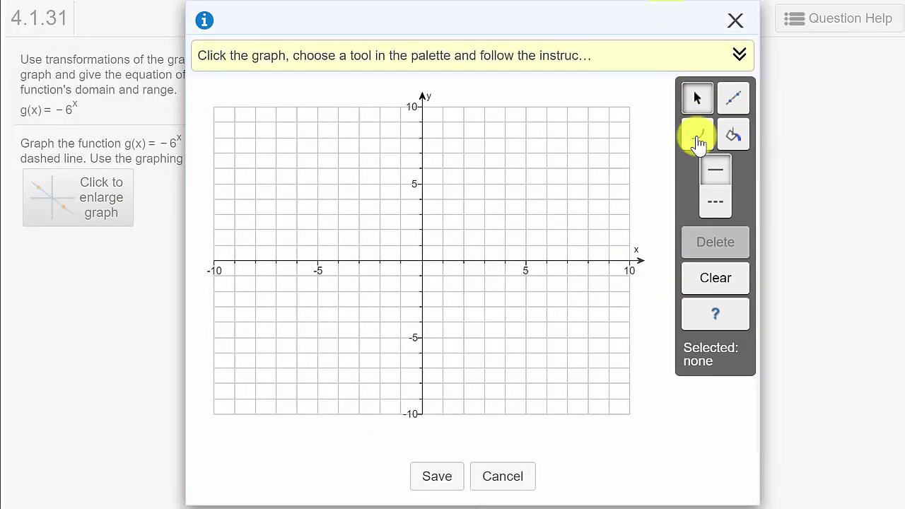
click(698, 138)
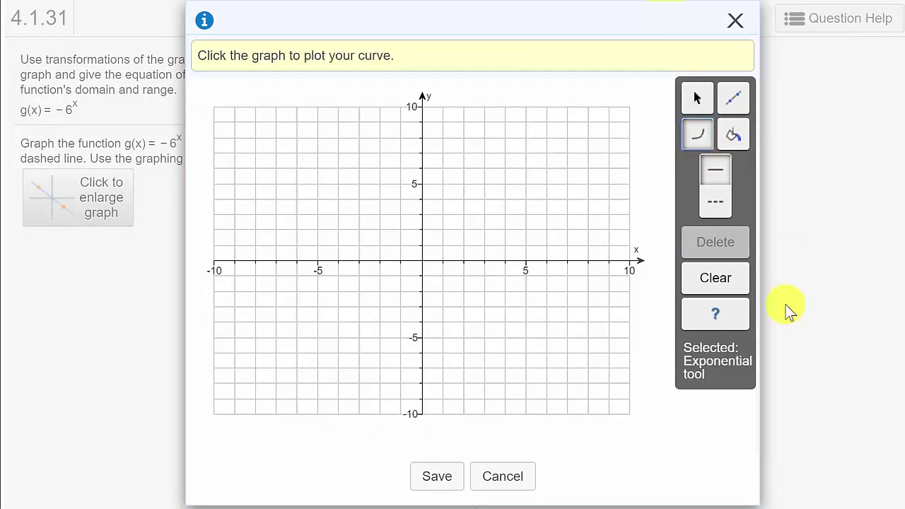
click(427, 259)
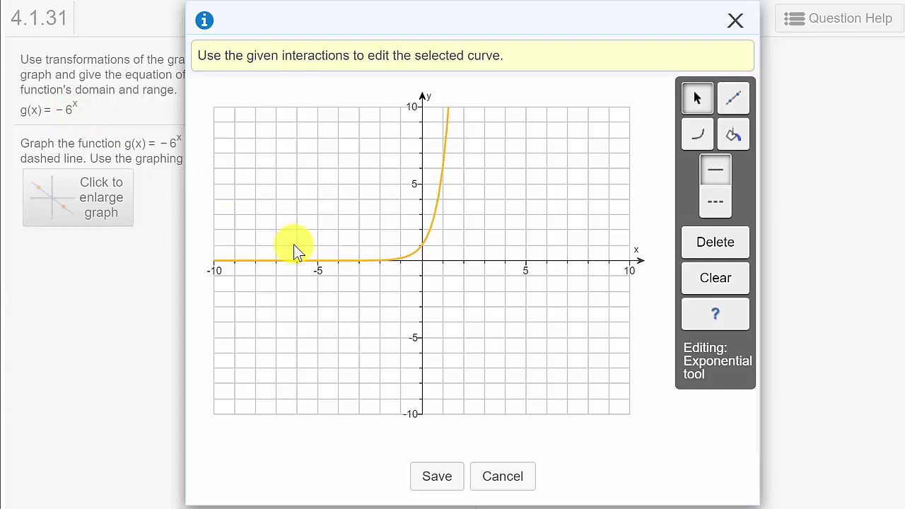
click(714, 290)
click(444, 378)
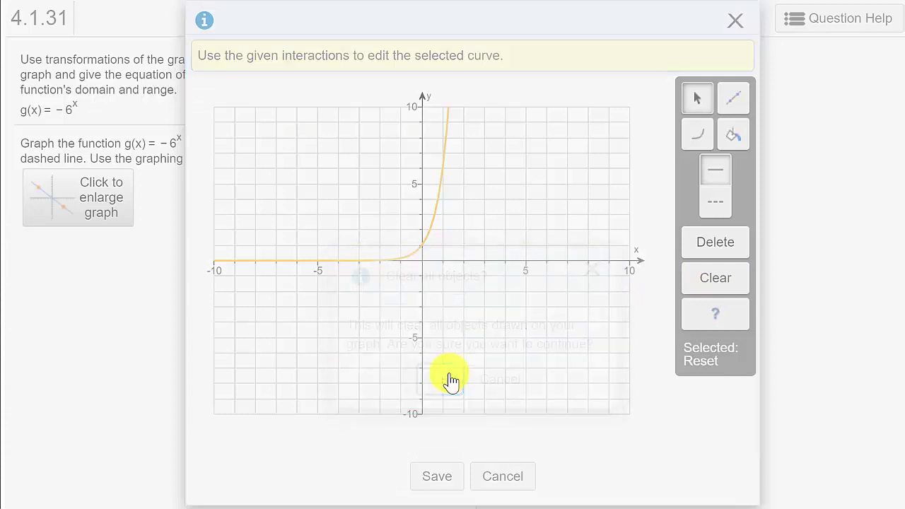
Step: Plot an exponential curve with the Exponential tool, reflect it over the x-axis and close the curve settings
click(697, 136)
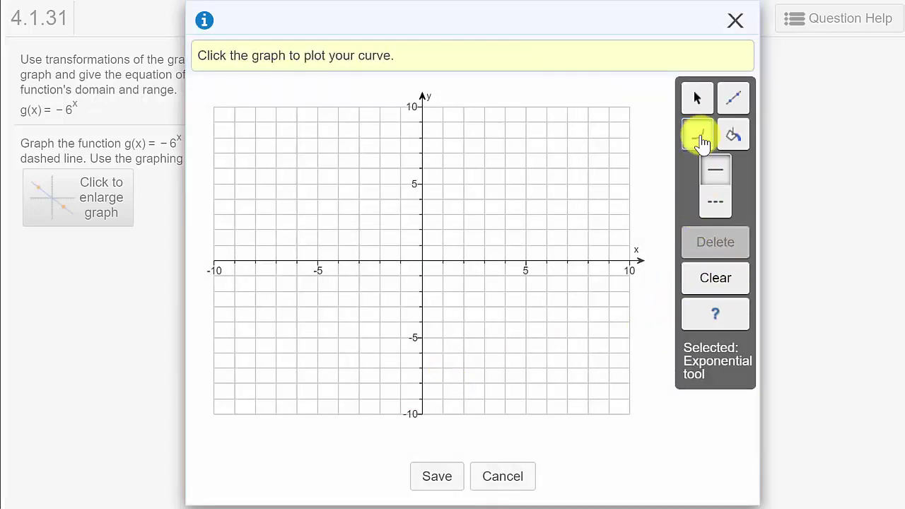
click(421, 247)
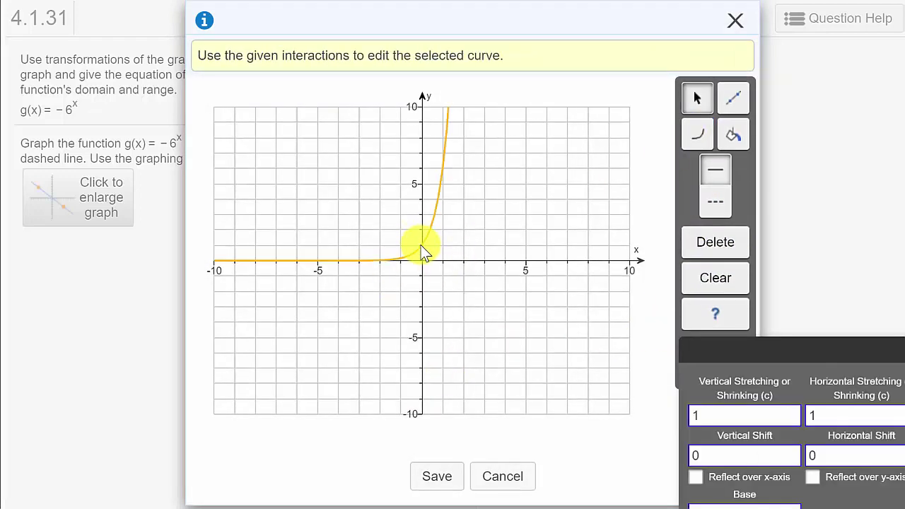
drag(658, 308, 620, 245)
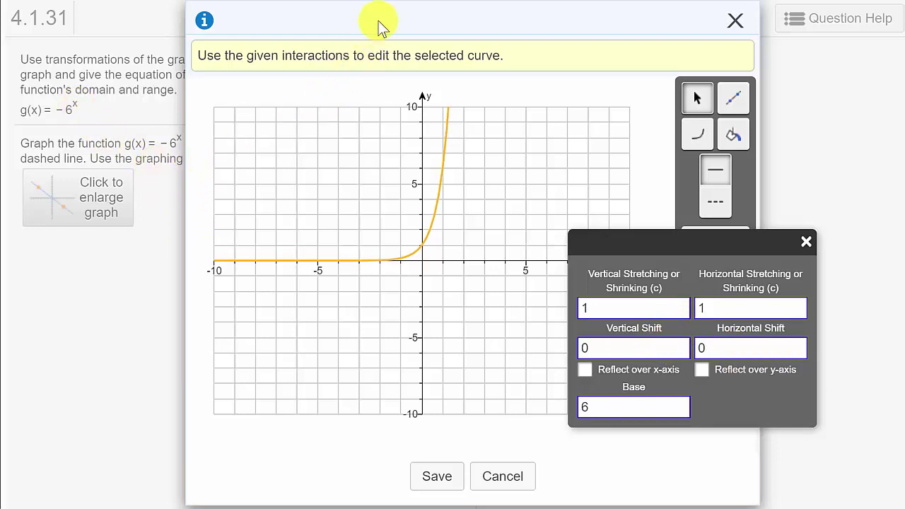
drag(378, 20, 410, 28)
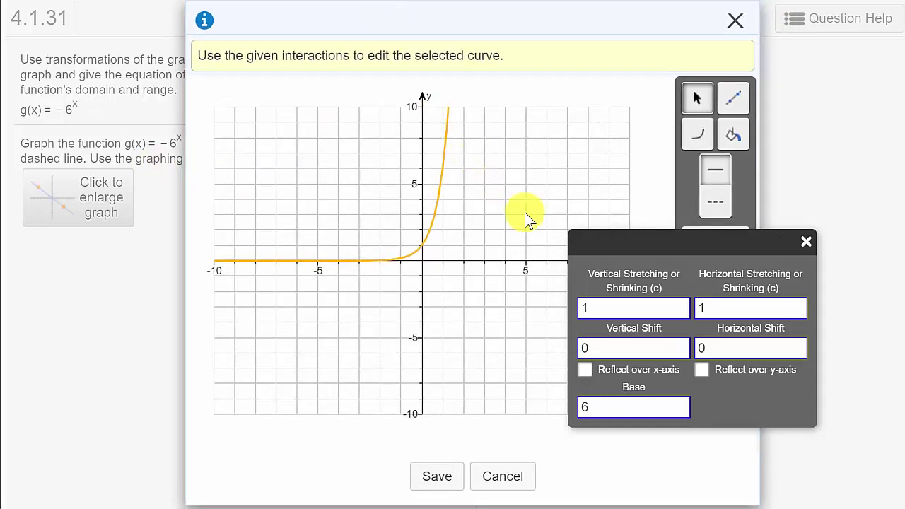
drag(602, 242, 593, 178)
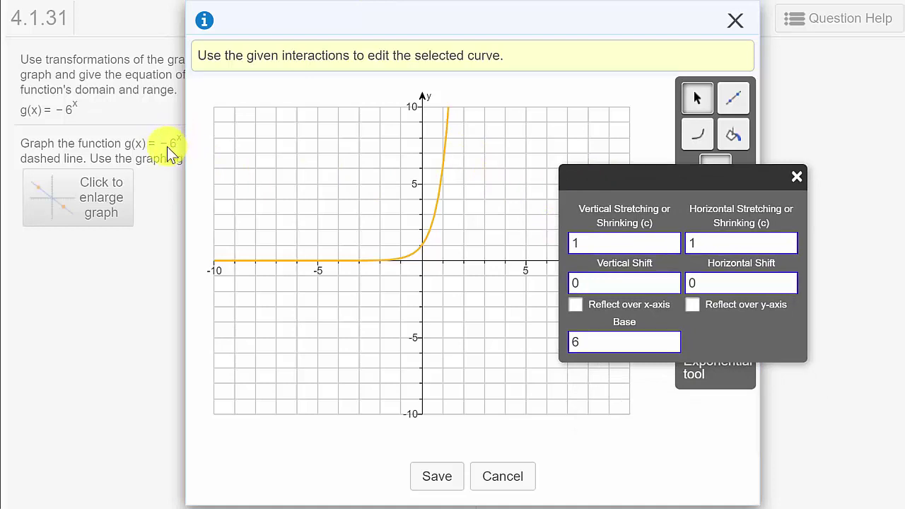
click(575, 307)
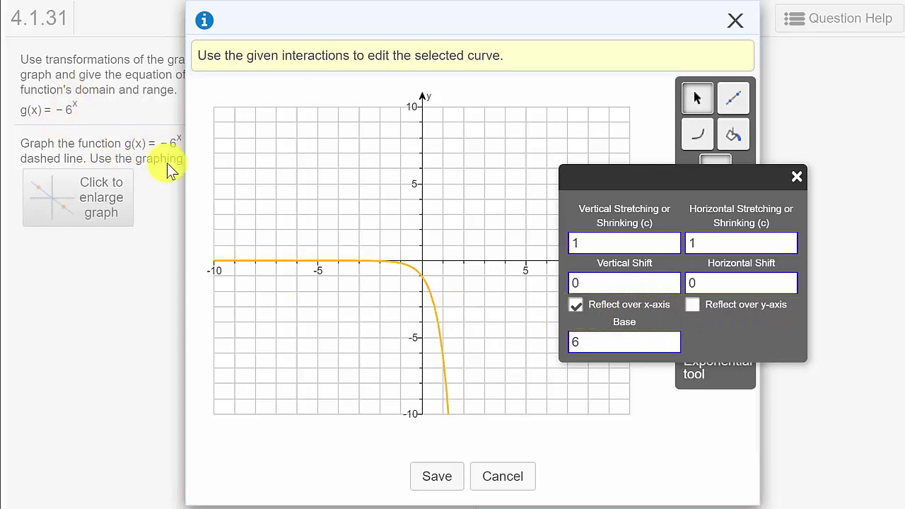
click(797, 177)
Step: Draw the asymptote of g(x) as a dashed line through (2, 0) and (0, 0), and save and submit the graph
click(733, 97)
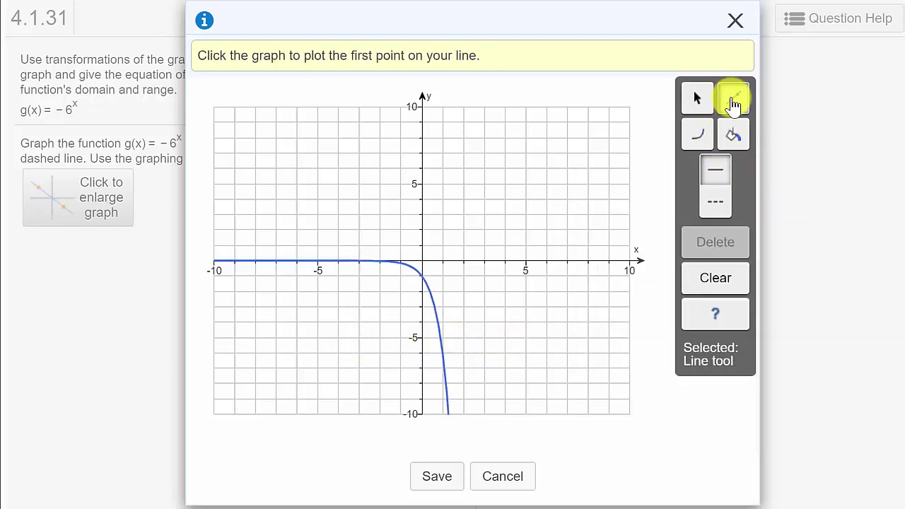
click(470, 263)
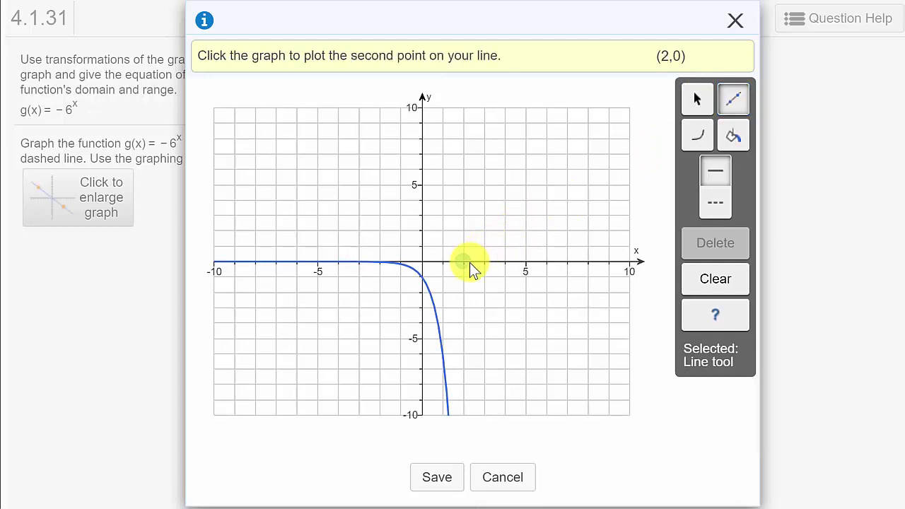
click(429, 263)
click(720, 205)
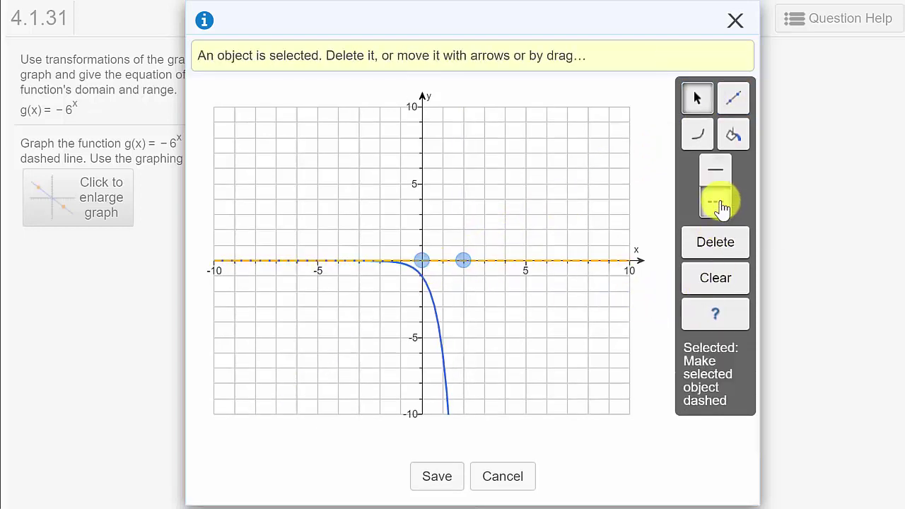
click(439, 476)
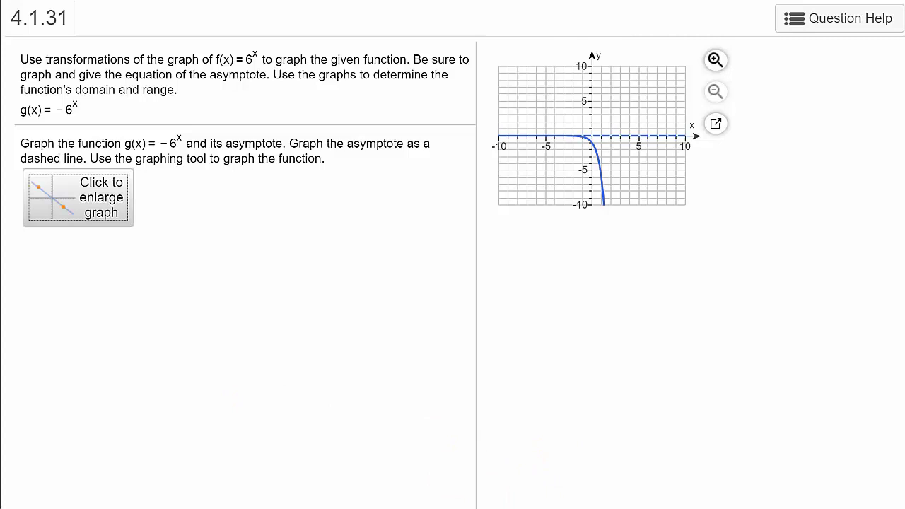
click(484, 359)
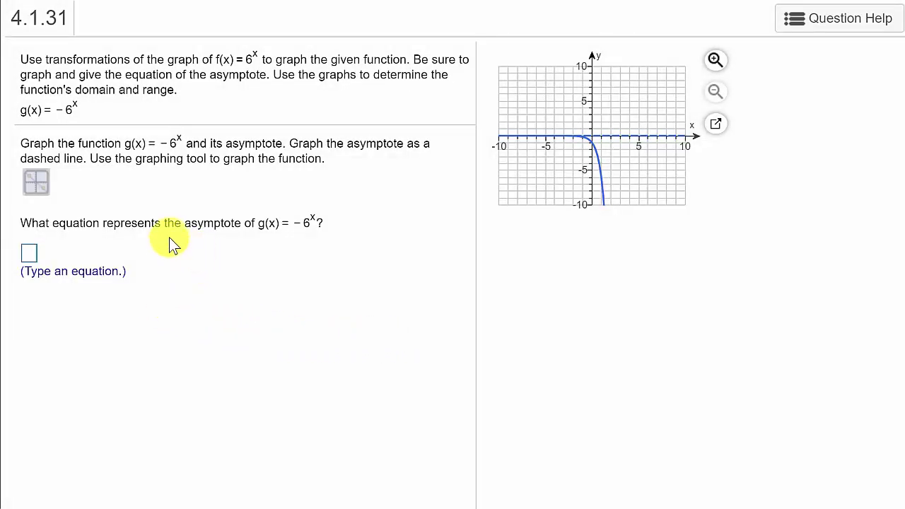
Step: Enter y = 0 as the asymptote equation of g(x) = −6^x and submit the answer
click(28, 253)
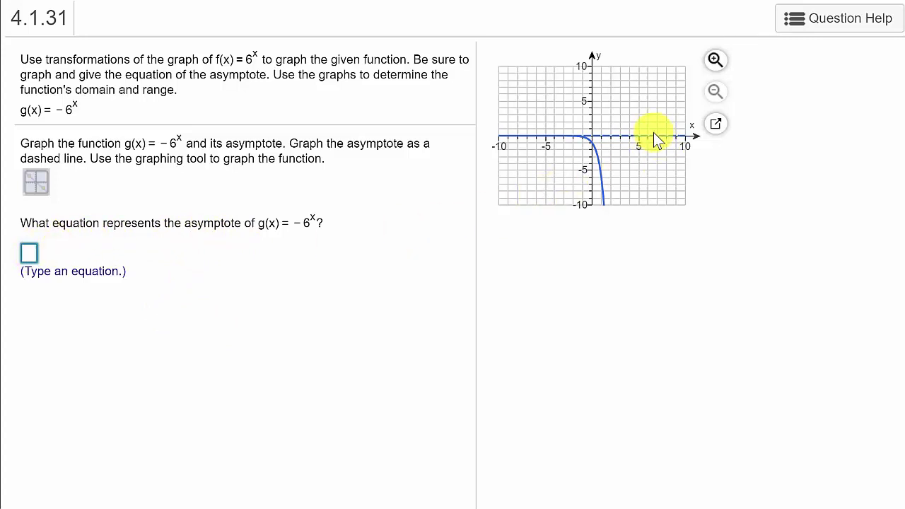
text(y = 0)
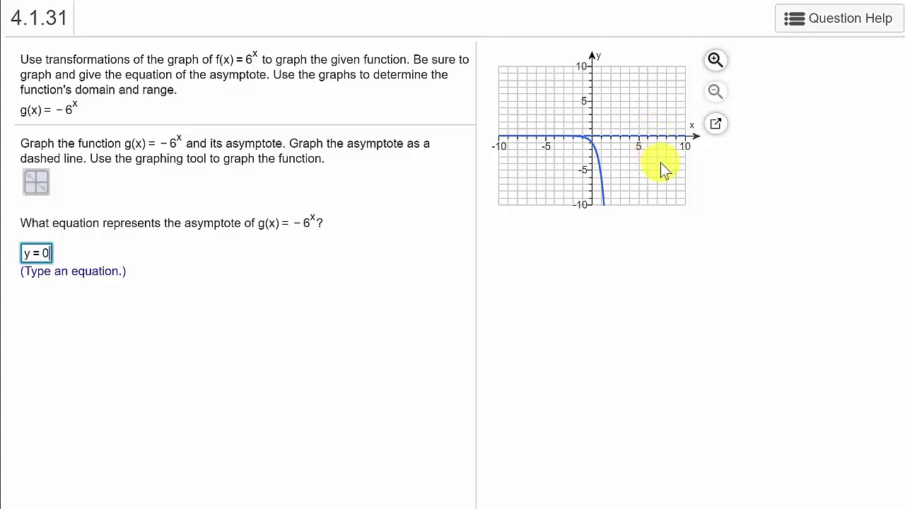
key(Return)
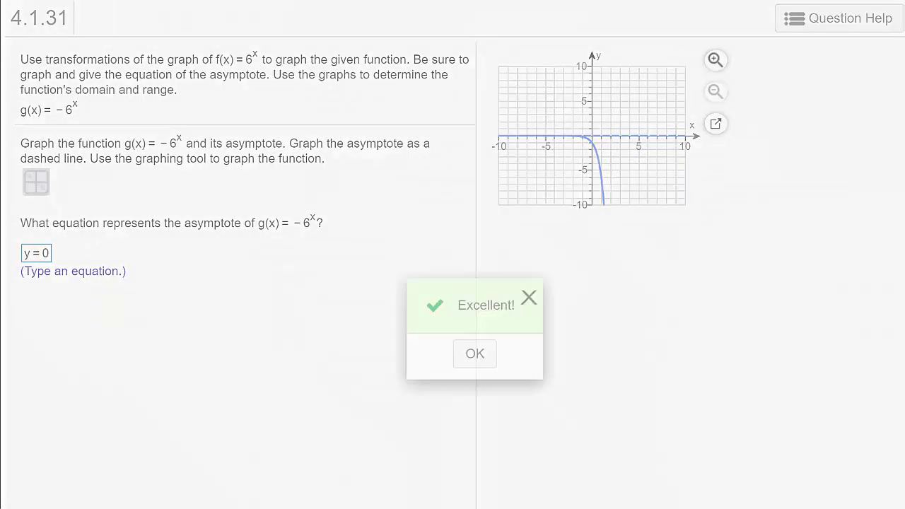
click(475, 351)
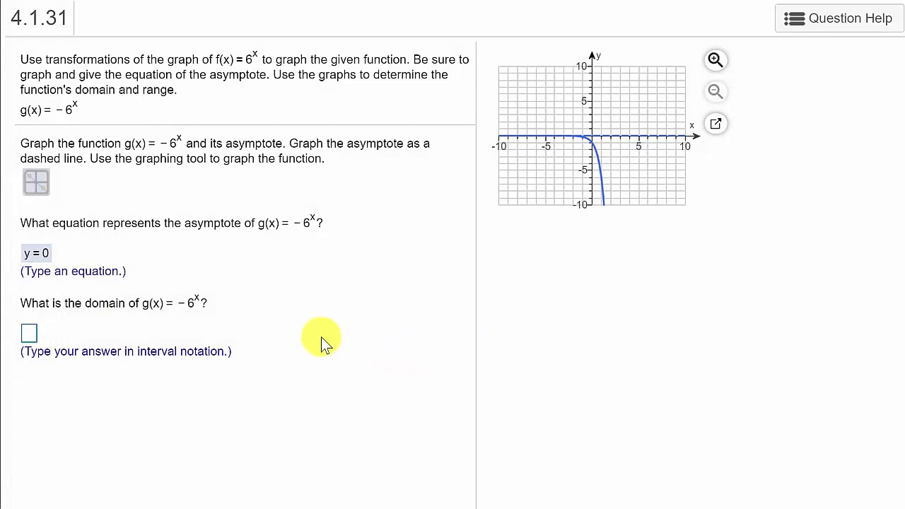
Step: Enter (−∞,∞) in interval notation as the domain of g(x) = −6^x and submit the answer
click(30, 332)
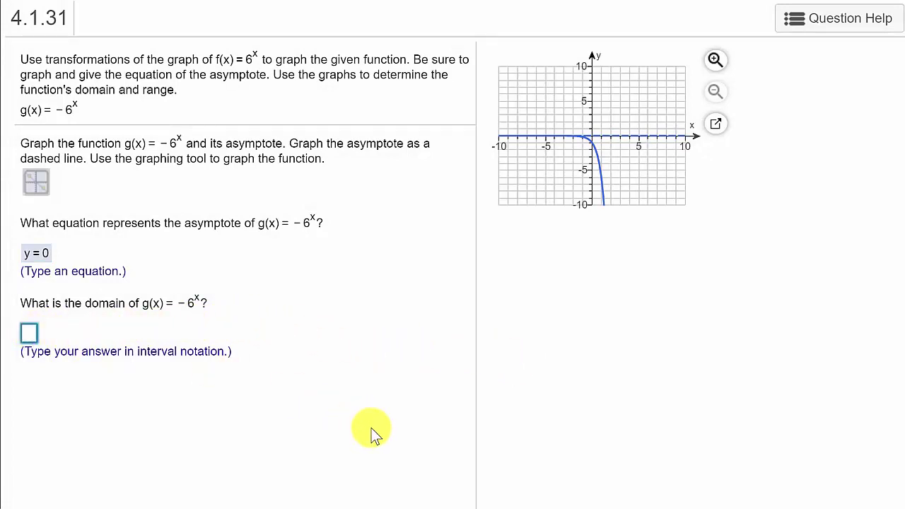
text(()
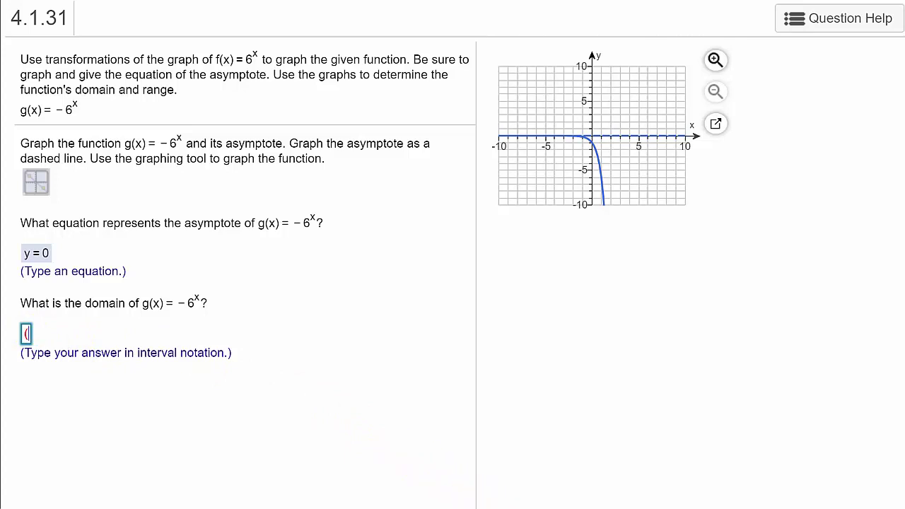
text(-oo)
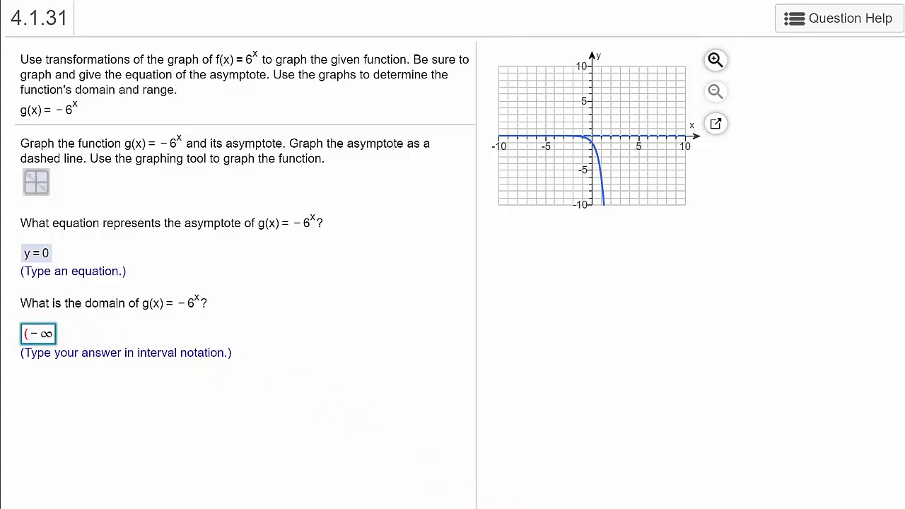
text(,)
text(oo)
text())
key(Return)
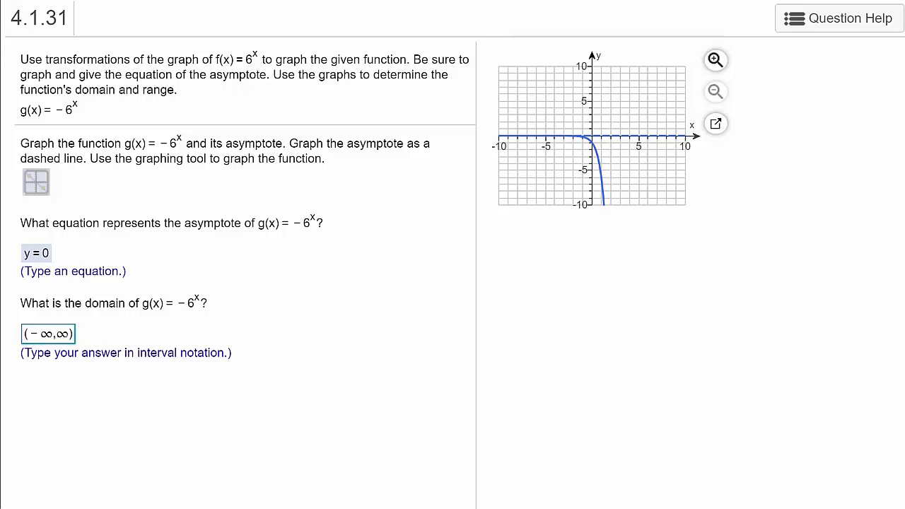
click(483, 351)
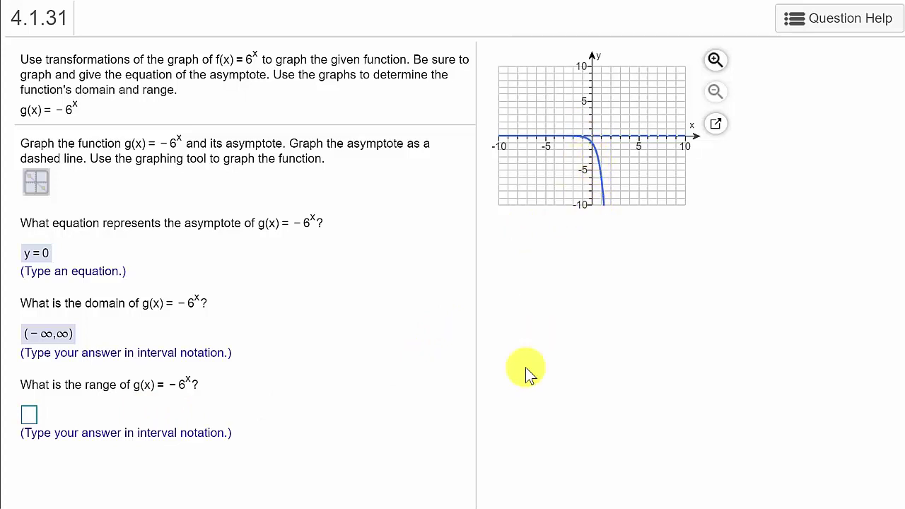
Step: Submit (−∞,0) in interval notation as the range of g(x) = −6^x and go on to the next question
click(29, 415)
text(()
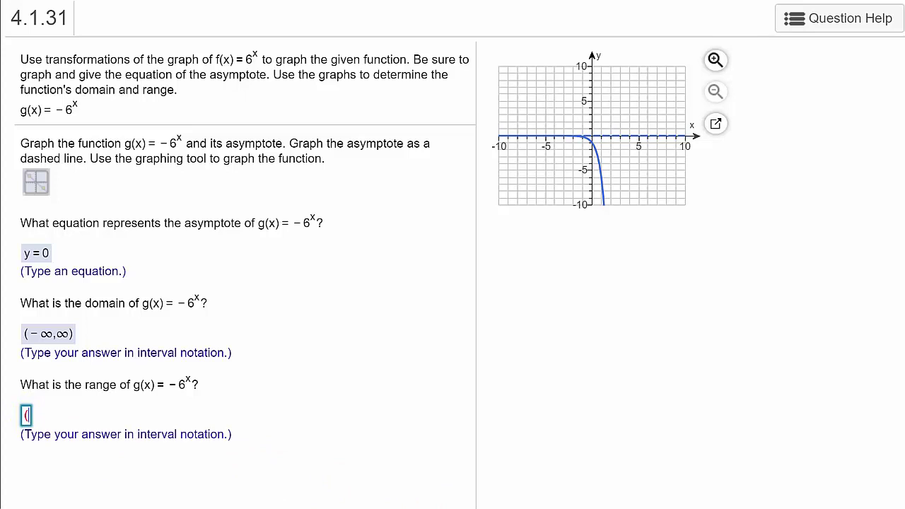
text(-oo)
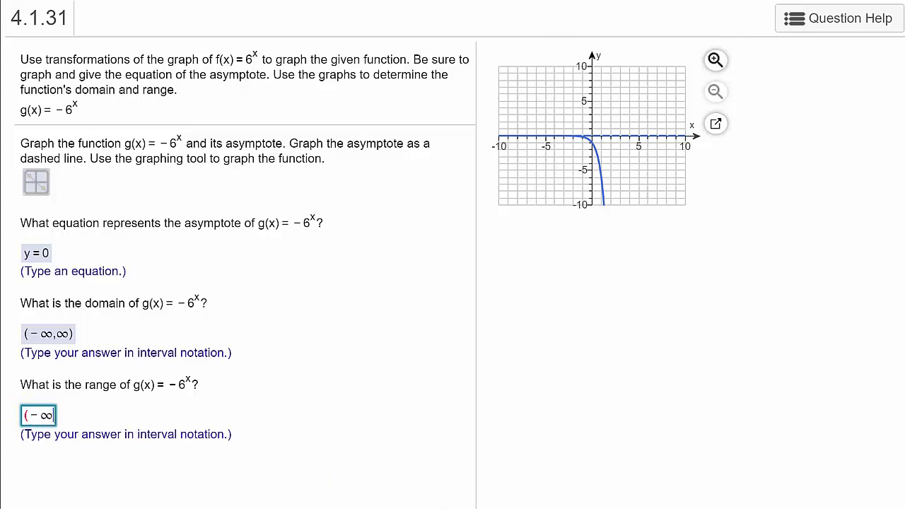
text(,0))
click(567, 473)
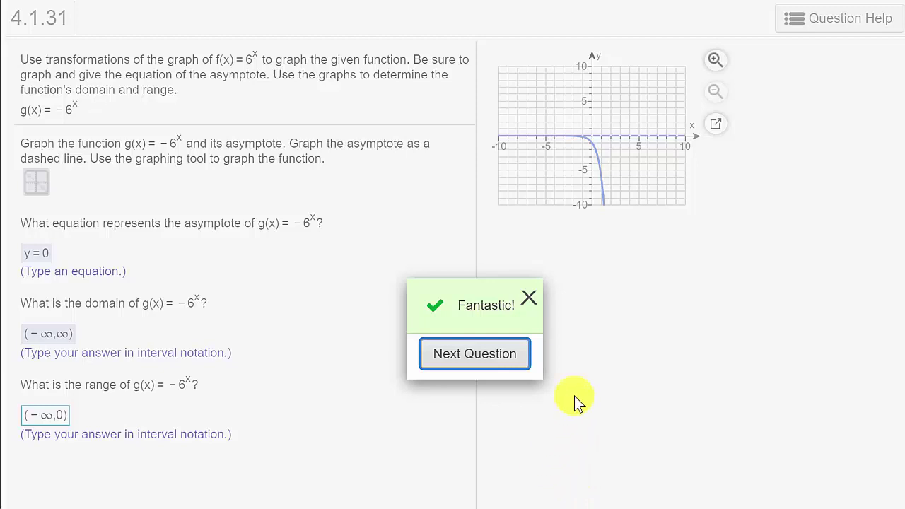
click(515, 359)
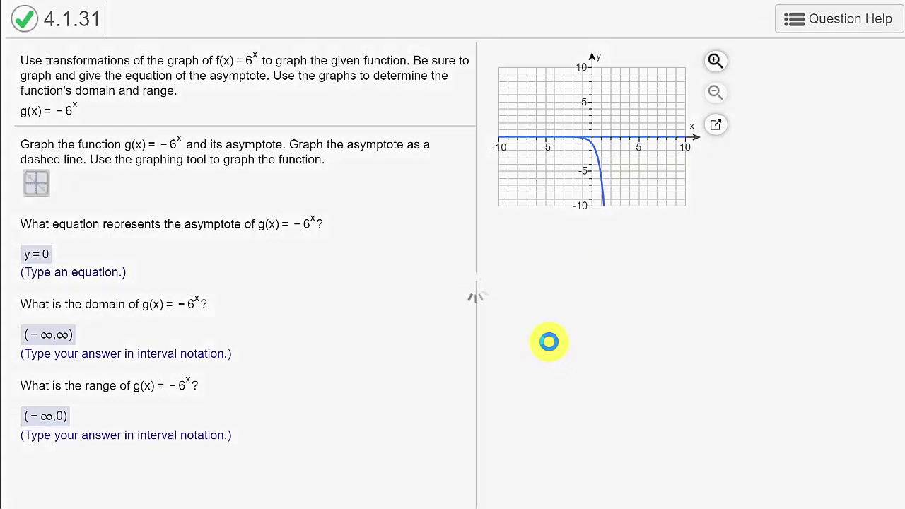